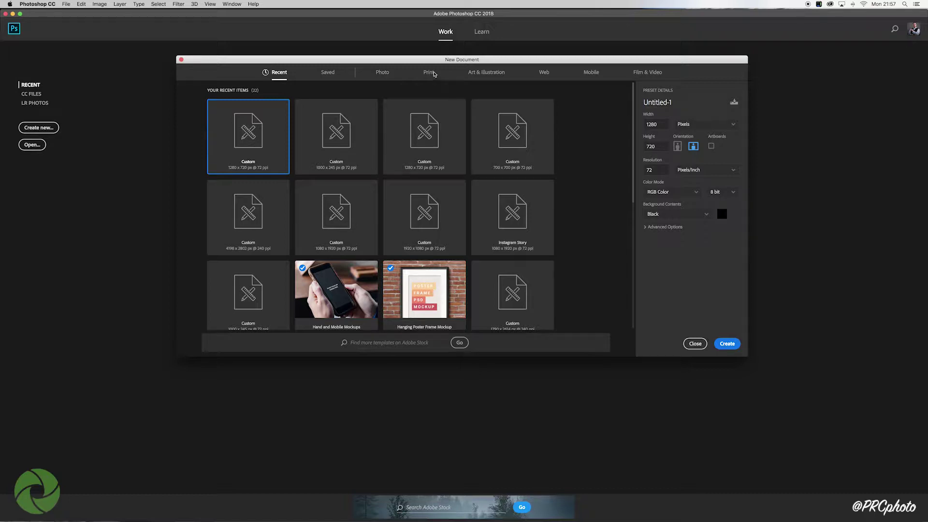
Download the free Street Billboard Mockup template from the Print presets and open it
left_click(429, 73)
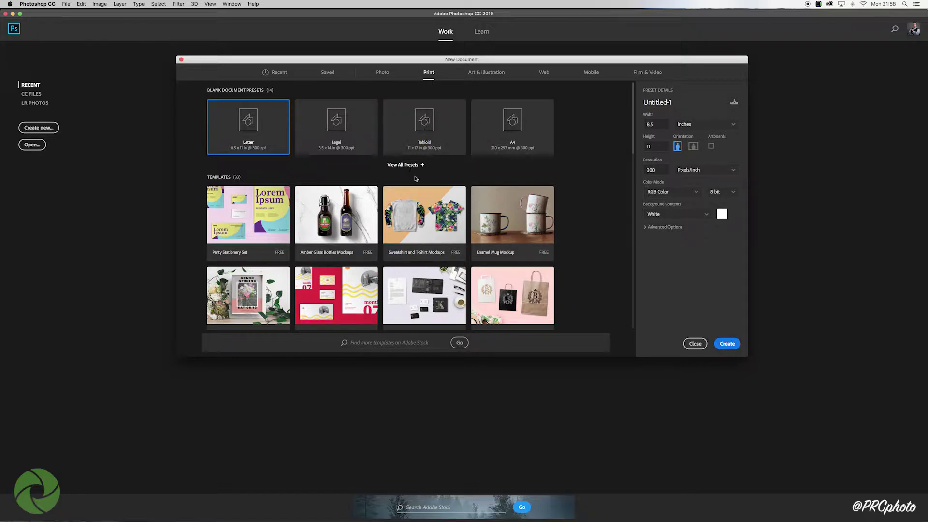
scroll(415, 178, "down", 1)
scroll(416, 179, "down", 10)
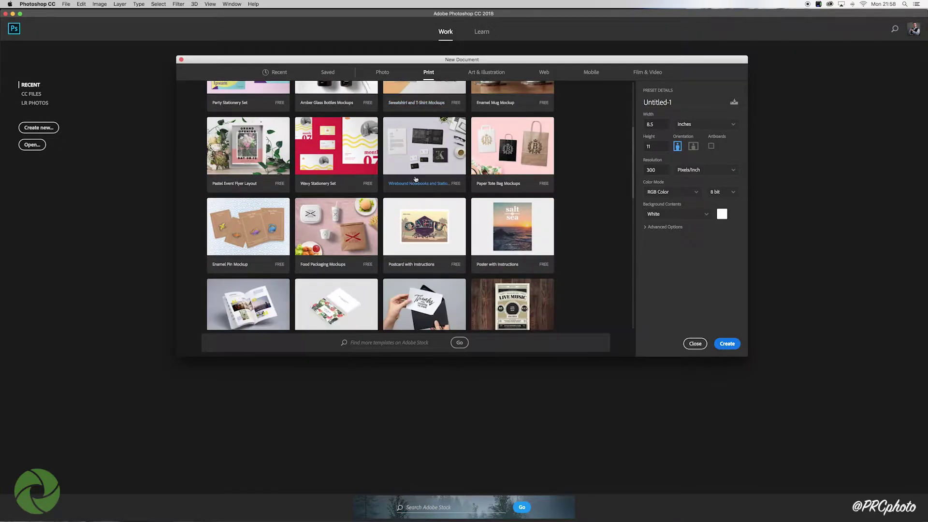
scroll(416, 178, "down", 10)
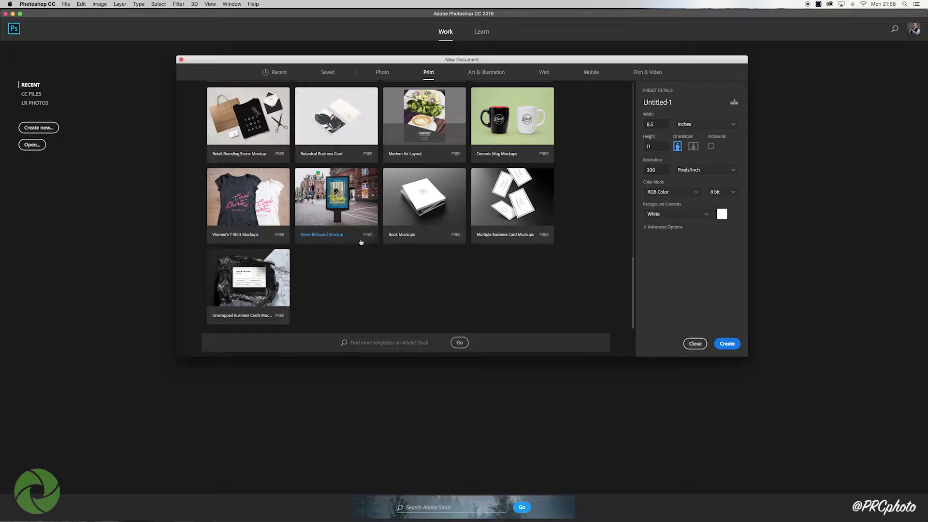
left_click(340, 194)
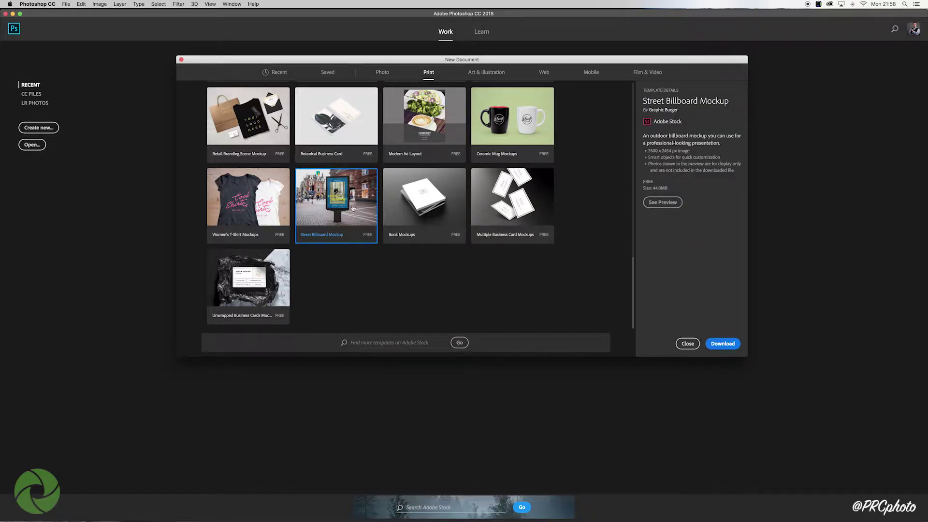
left_click(722, 344)
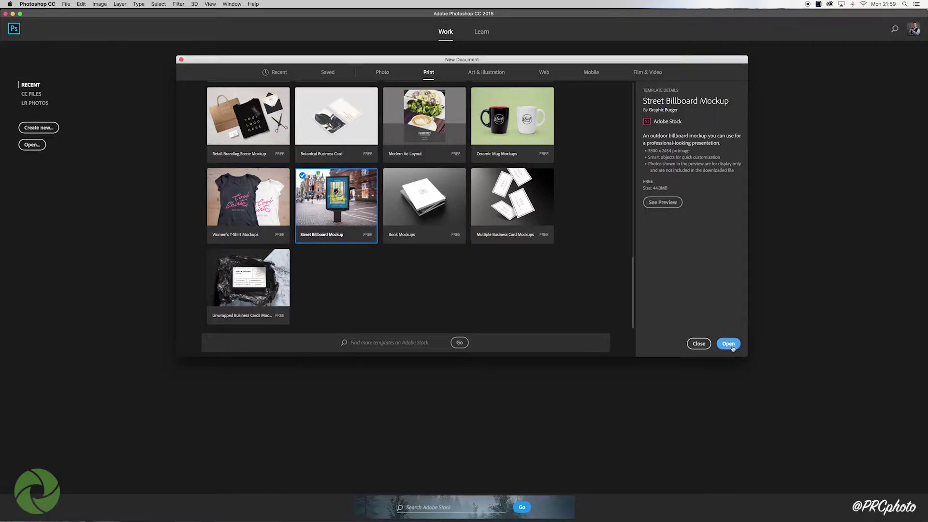
left_click(727, 345)
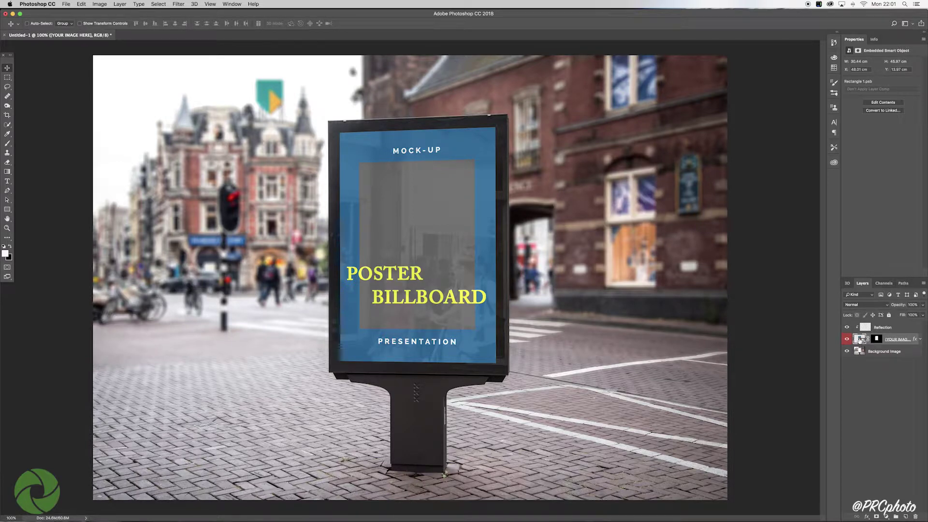
Open the YOUR IMAGE HERE smart object as Rectangle 1.psb, skipping the missing-font fix
double_click(860, 339)
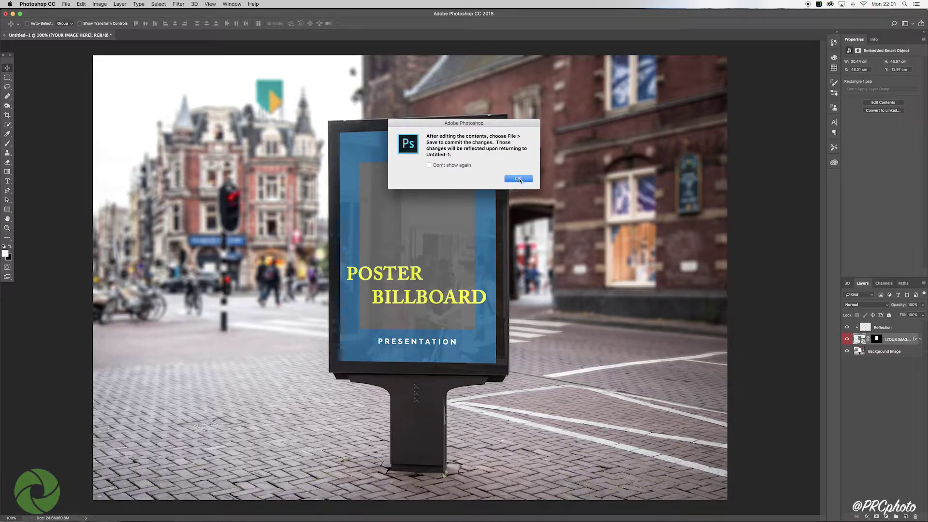
left_click(518, 179)
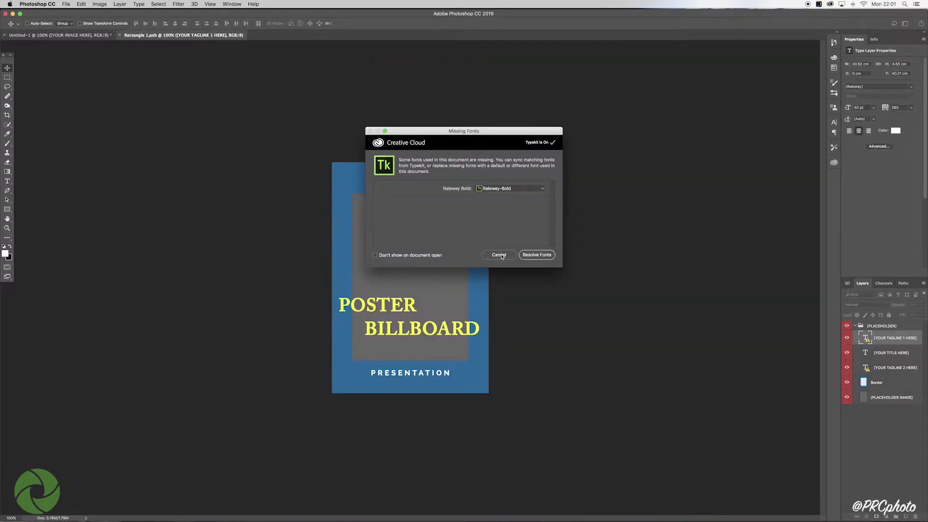
left_click(500, 255)
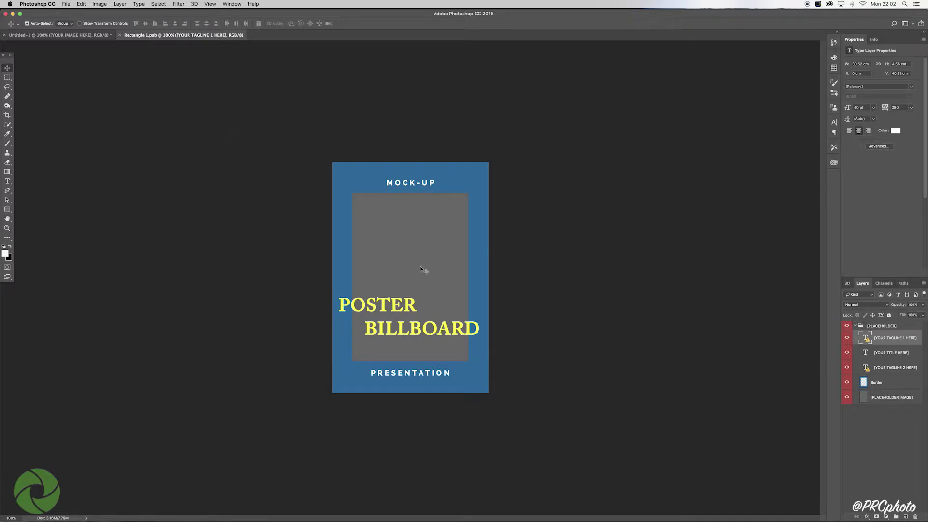
Open photo.jpg and copy the portrait into the Rectangle 1.psb poster
key("super+o")
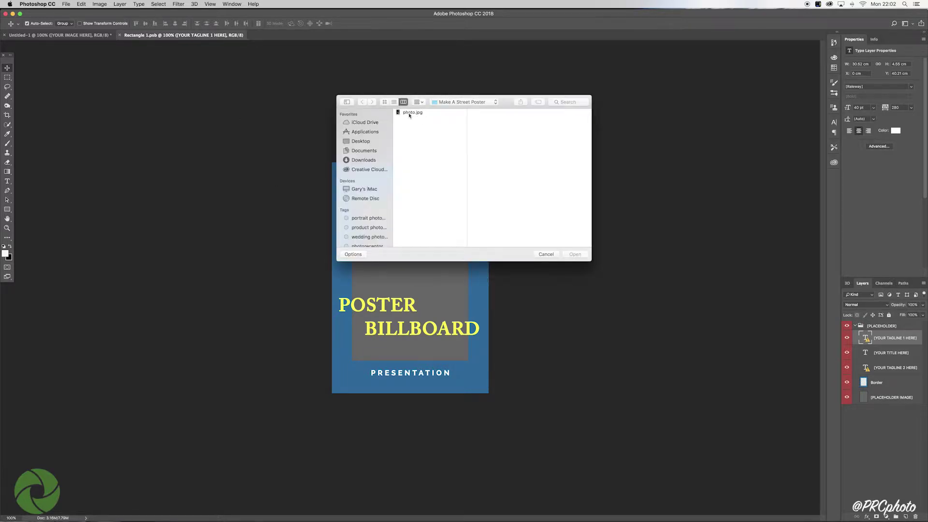
left_click(410, 113)
left_click(575, 254)
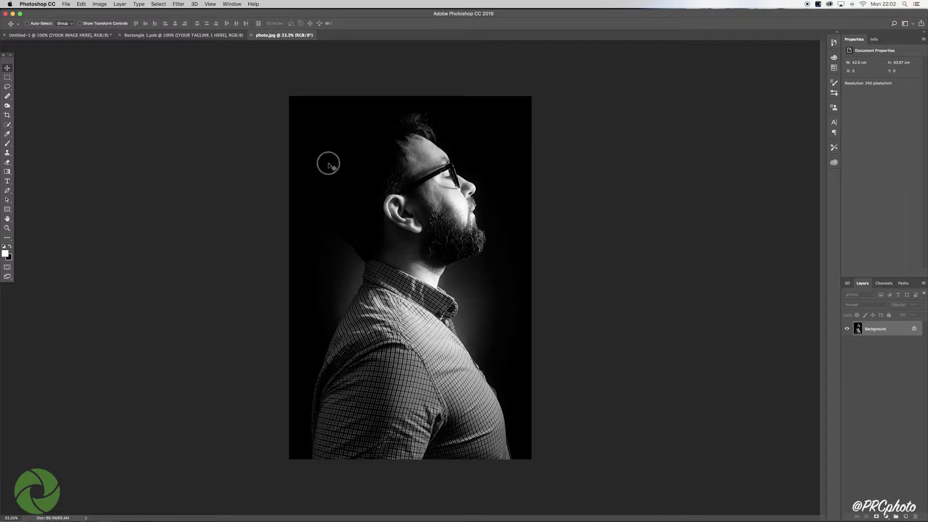
left_click_drag(159, 35, 417, 257)
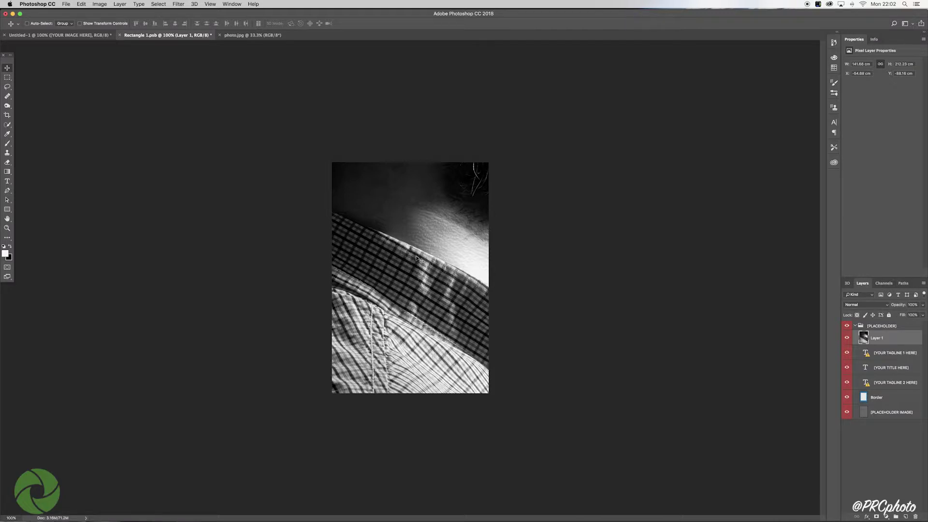
Scale the portrait down with Free Transform to fit inside the blue frame
key("super+t")
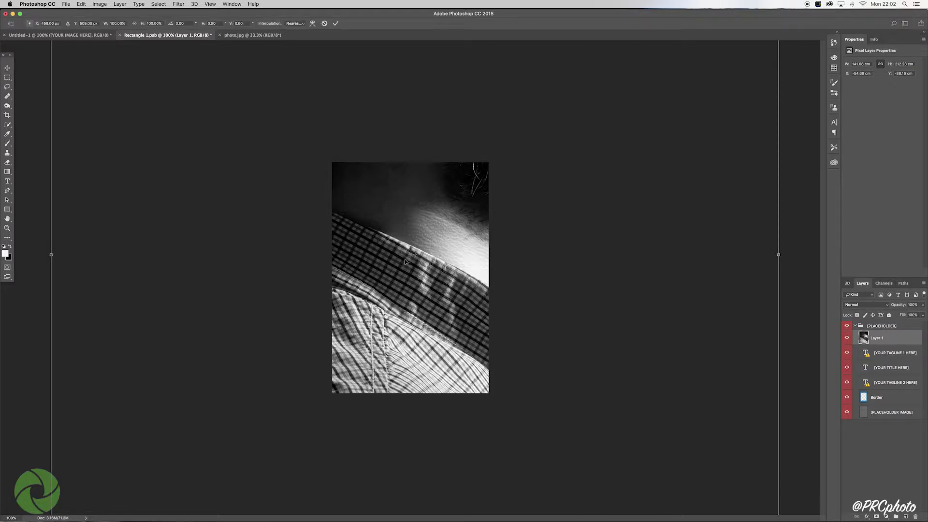
key("super+0")
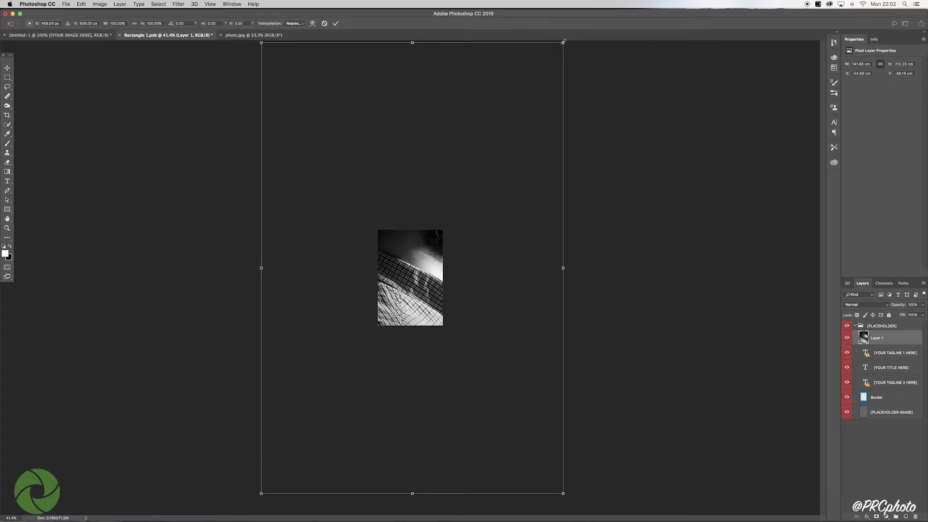
left_click_drag(563, 42, 429, 242)
left_click_drag(260, 493, 434, 314)
key("super+0")
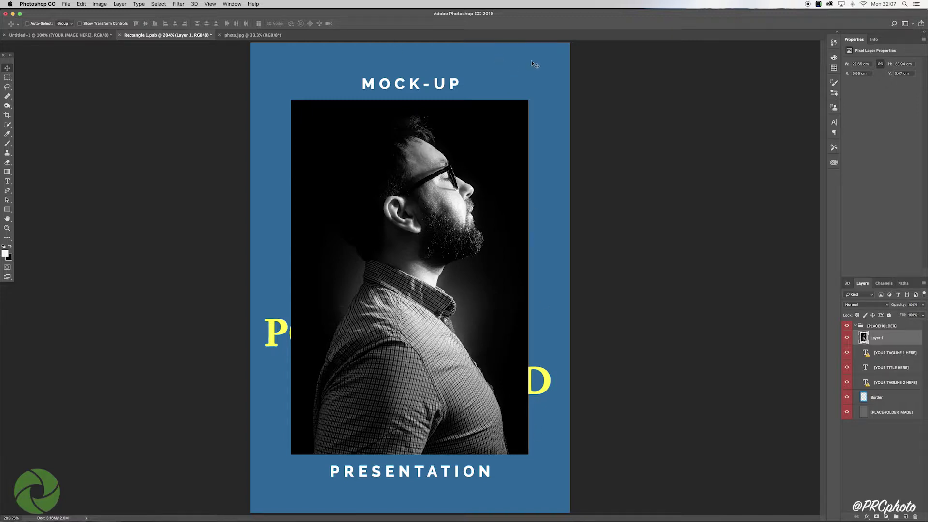
left_click(889, 399)
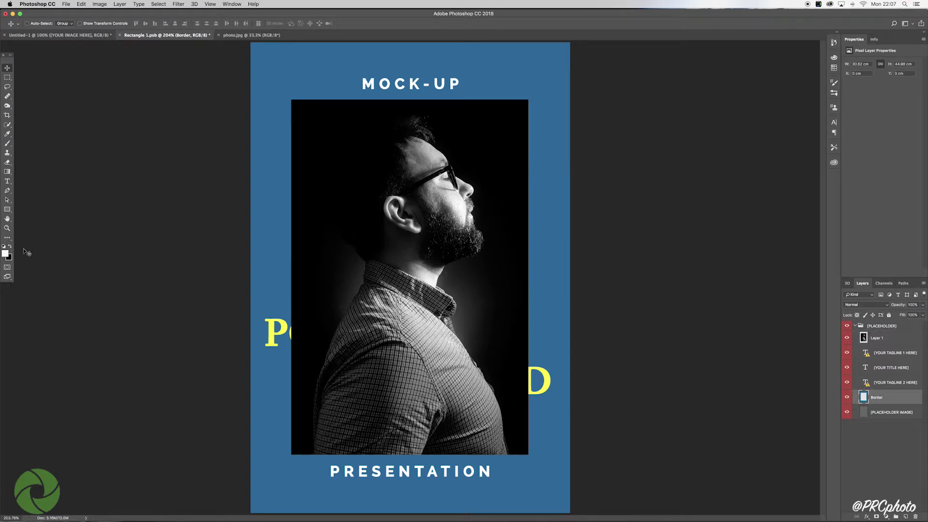
Fill the Border layer's blue frame with white using the Paint Bucket Tool
left_click(7, 172)
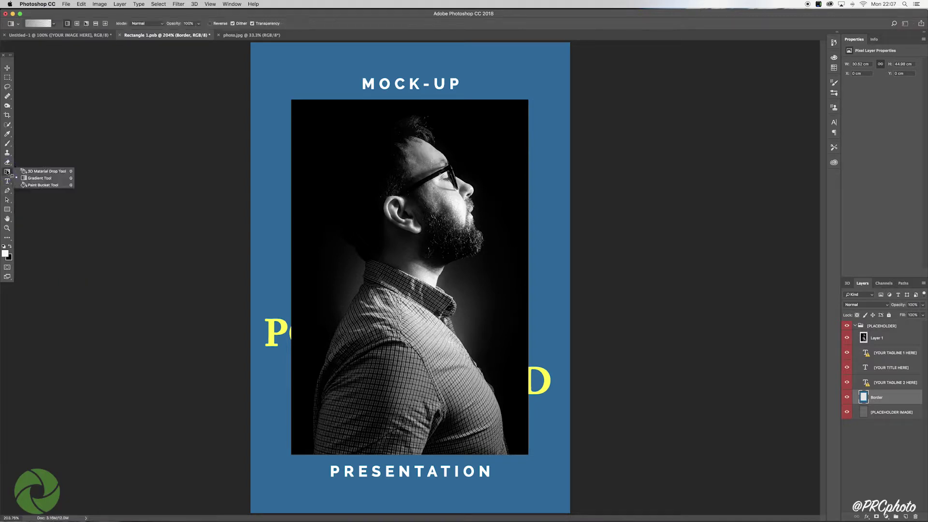
left_click(37, 186)
left_click(275, 71)
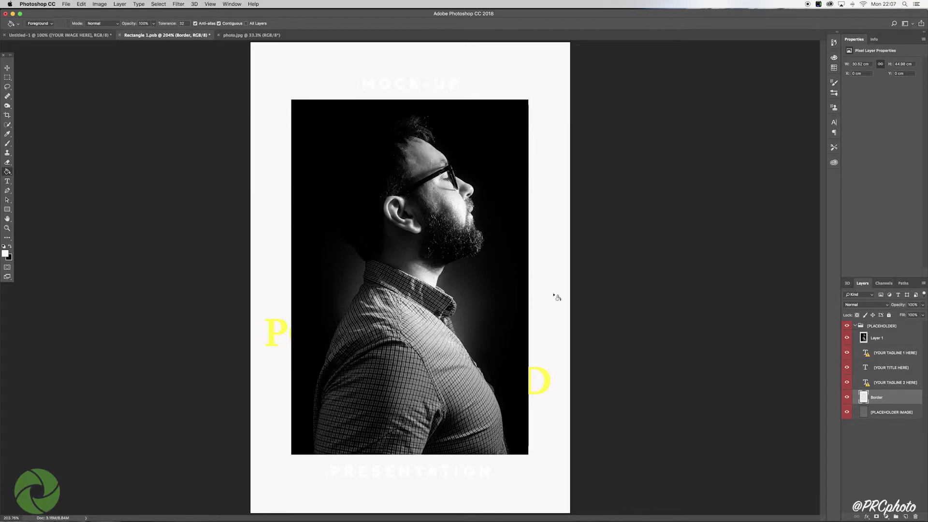
left_click(895, 368)
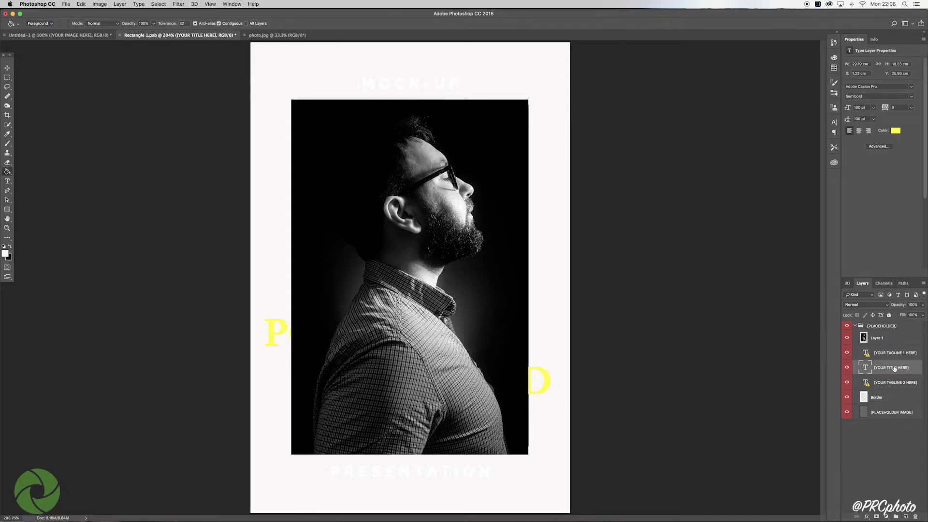
Move the YOUR TITLE HERE layer above Layer 1 and highlight the POSTER BILLBOARD text
left_click_drag(894, 369, 892, 336)
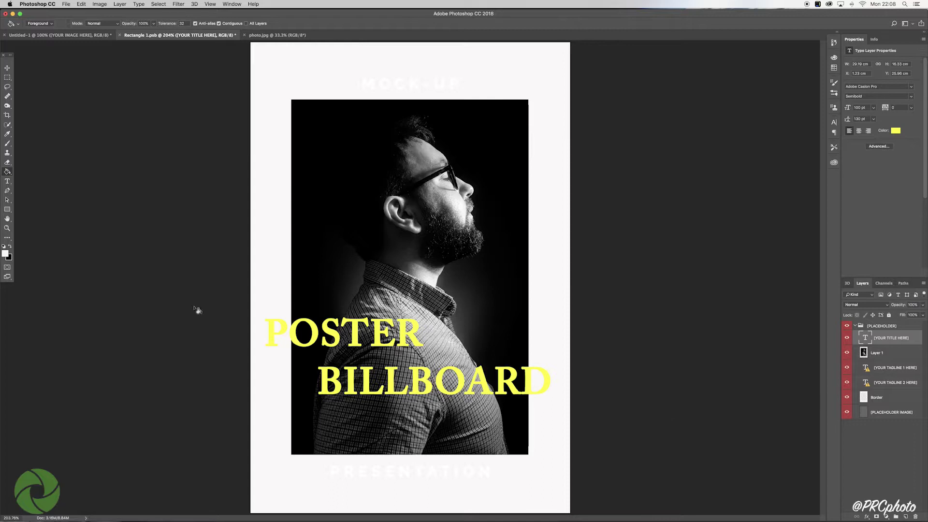
key("t")
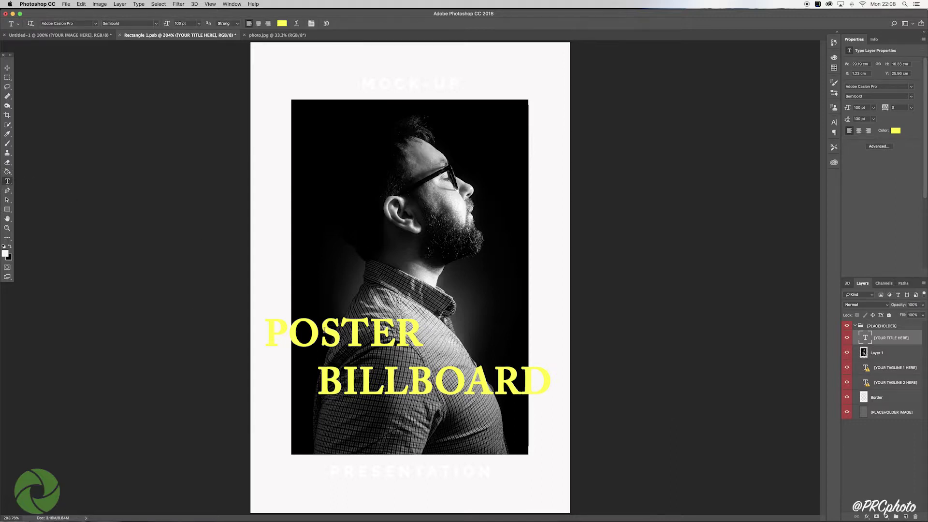
left_click(319, 331)
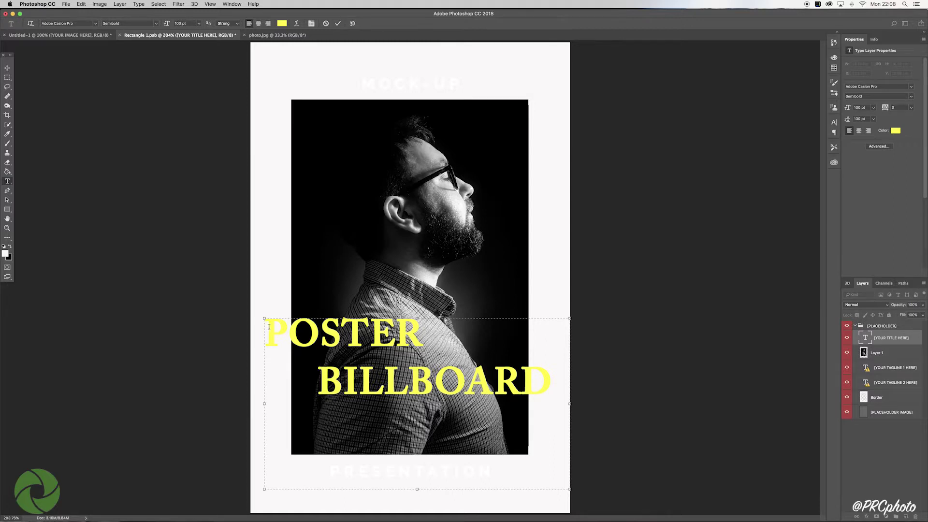
left_click_drag(269, 327, 541, 378)
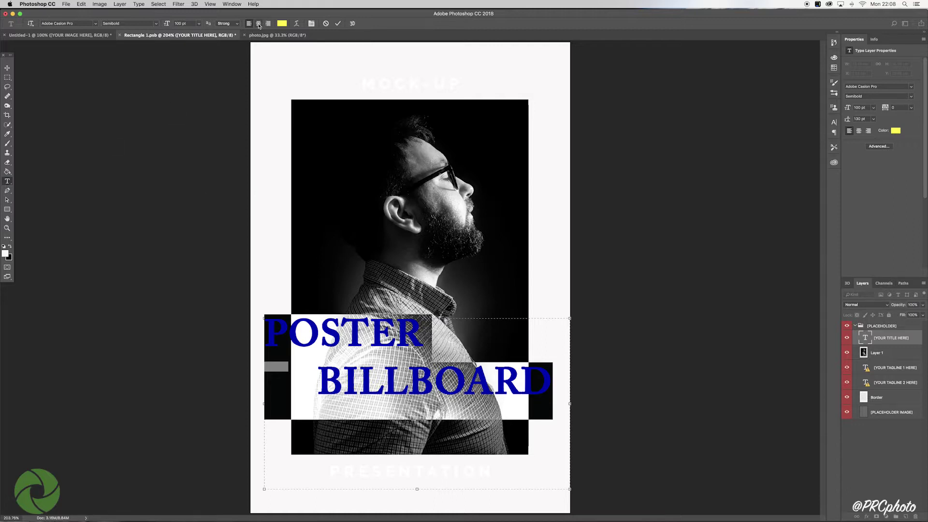
Make the title white, retype it as 'Moustachio Nut', and narrow its box to wrap
left_click(281, 23)
left_click(598, 162)
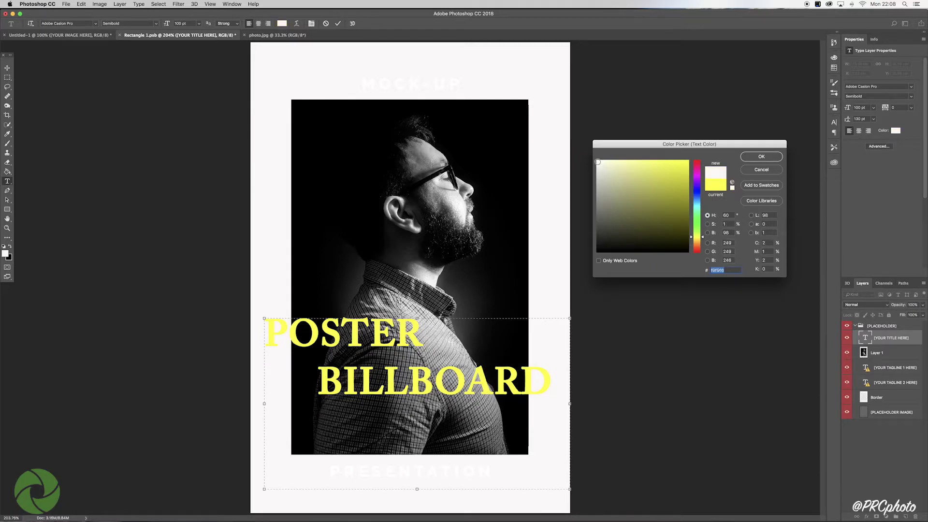
left_click(762, 158)
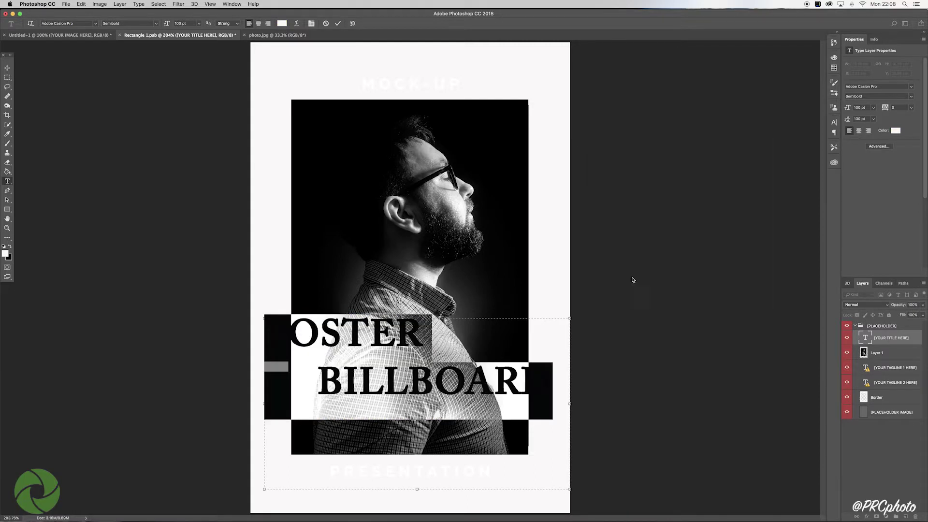
type("M")
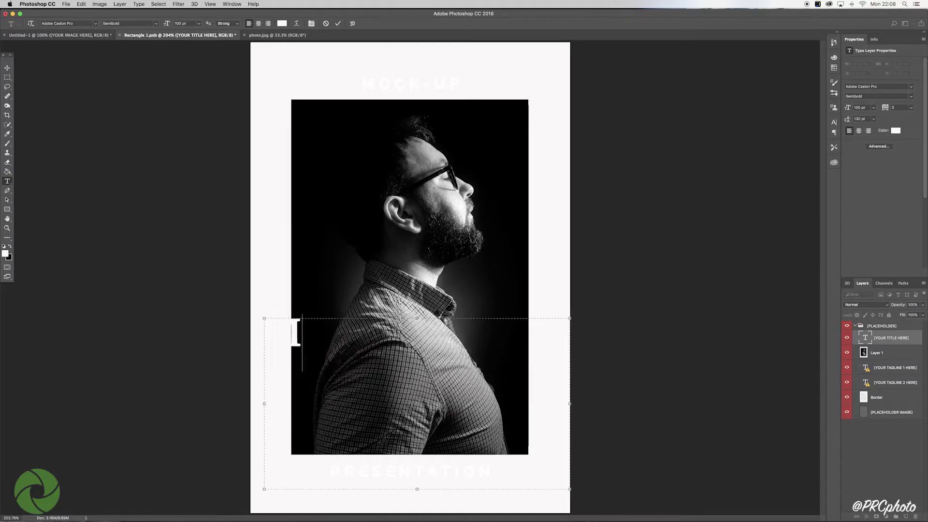
type("oustachio")
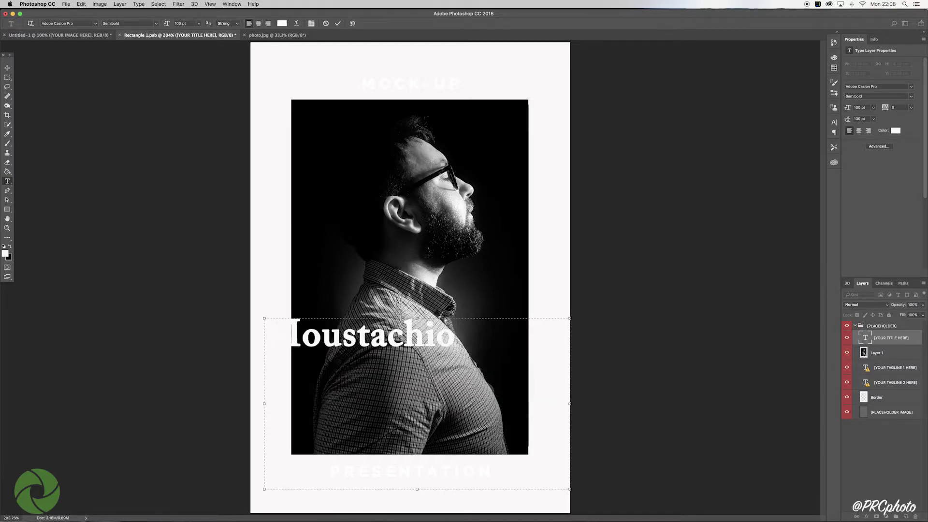
type(" Nut")
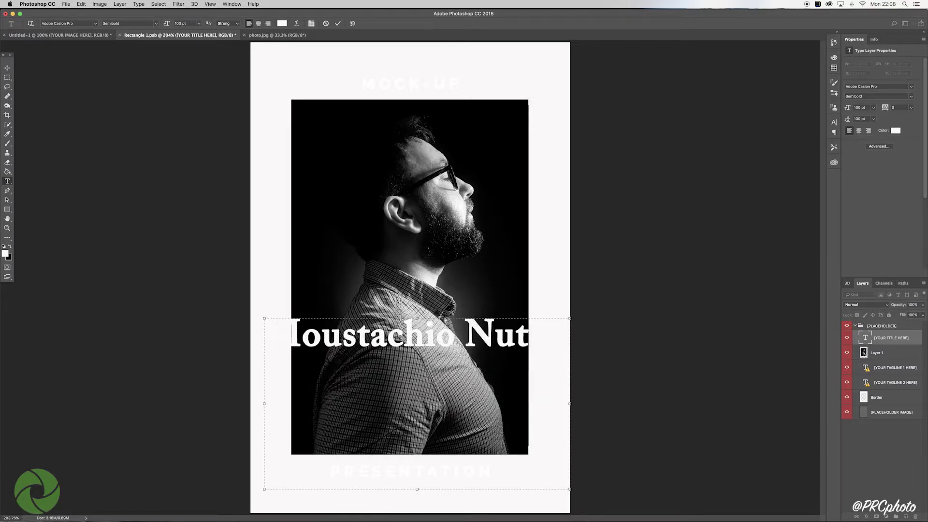
left_click_drag(570, 333, 522, 354)
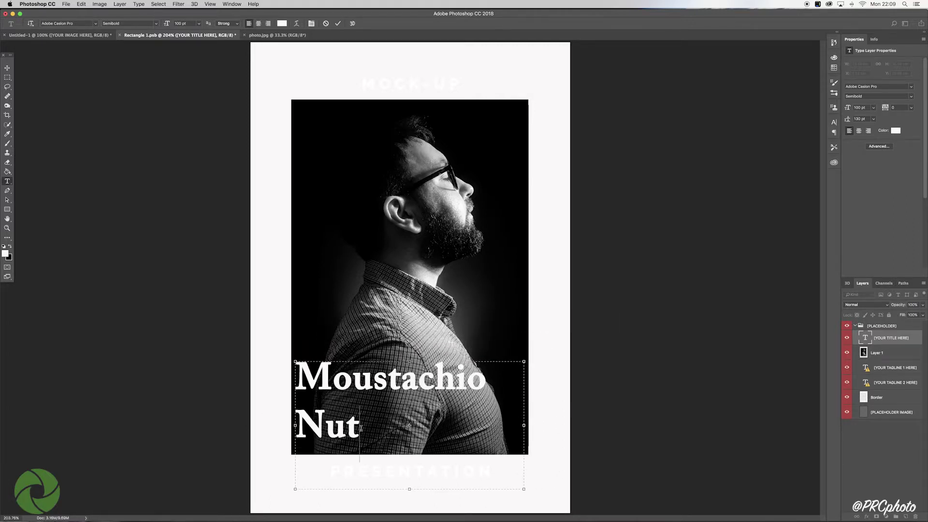
left_click_drag(359, 435, 295, 372)
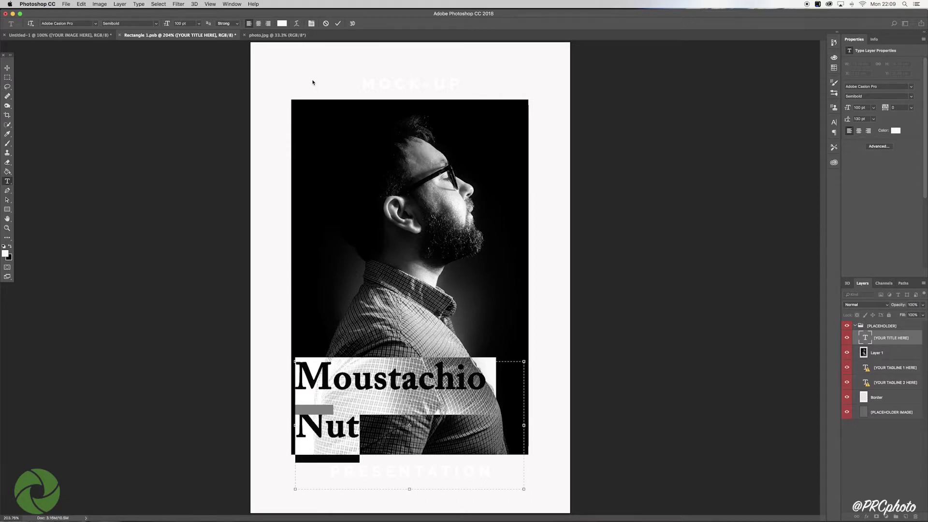
Set the title in Birch Std at 100 pt, centre-aligned
left_click(199, 23)
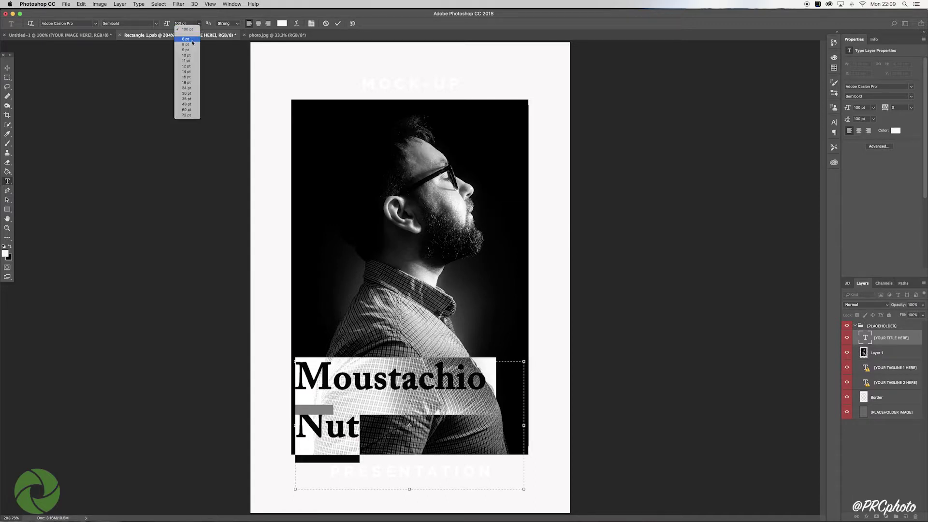
left_click(188, 116)
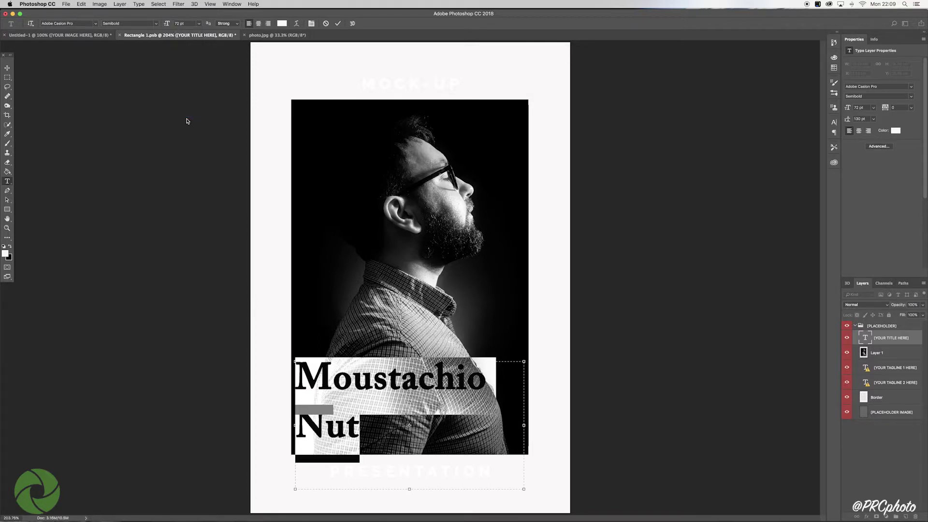
left_click(258, 23)
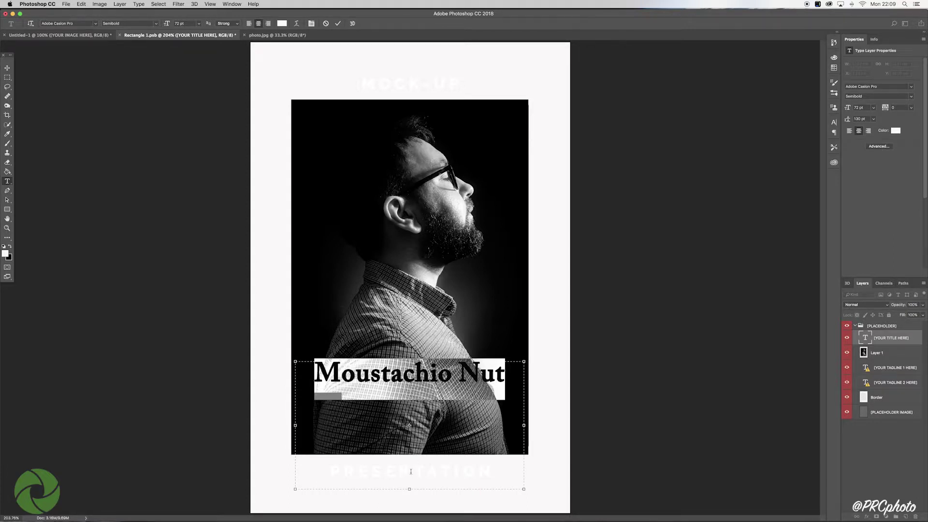
left_click(95, 23)
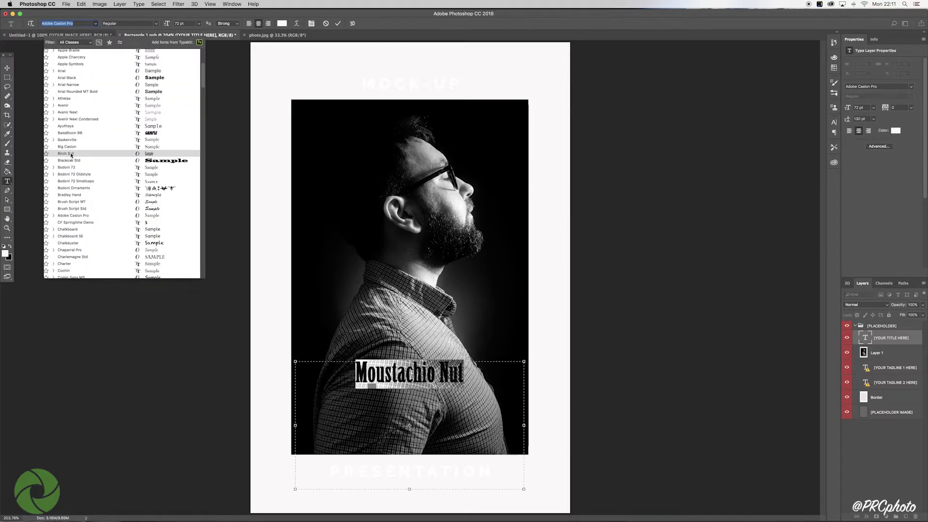
left_click(71, 154)
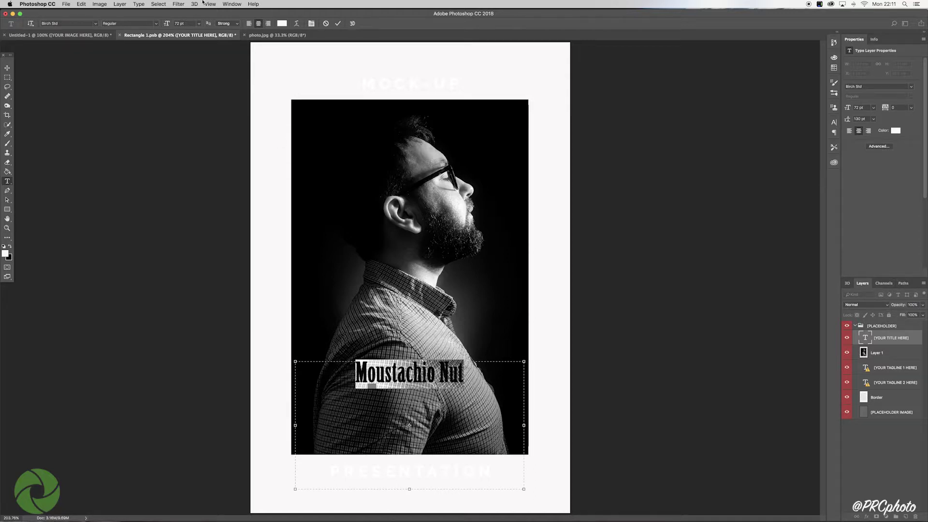
left_click(199, 24)
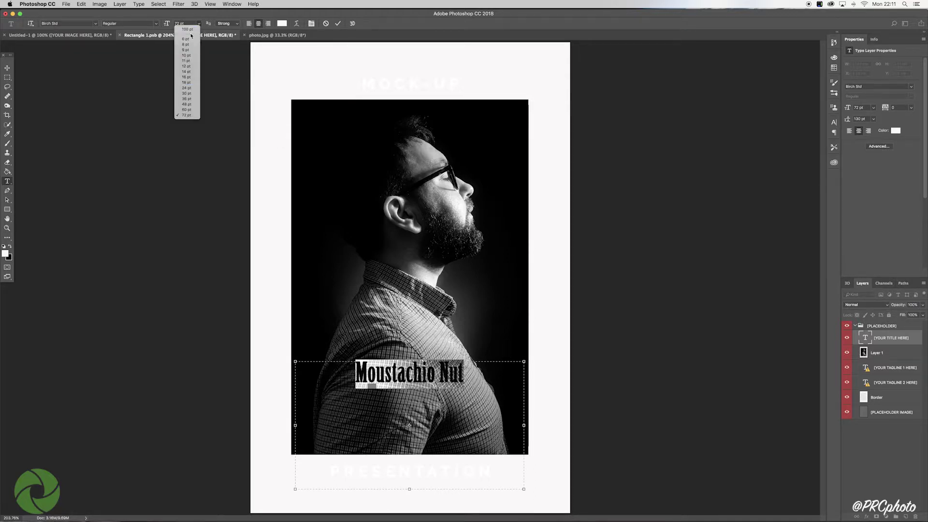
left_click(185, 29)
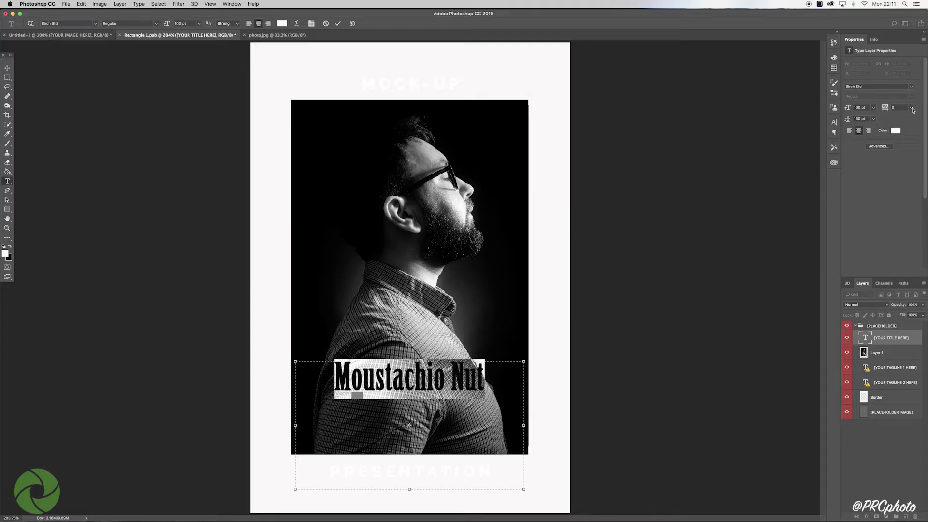
Raise the title's tracking to 100 and commit the text
left_click(911, 107)
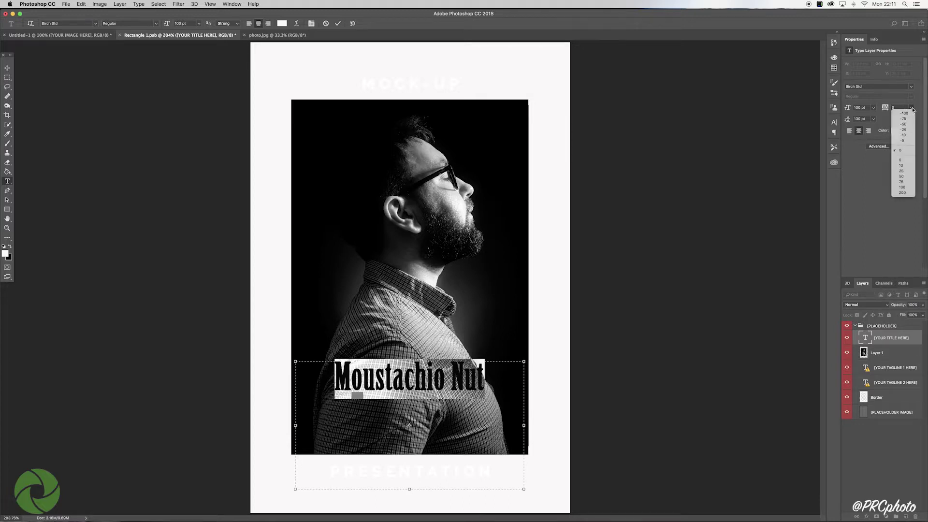
left_click(902, 166)
left_click(911, 108)
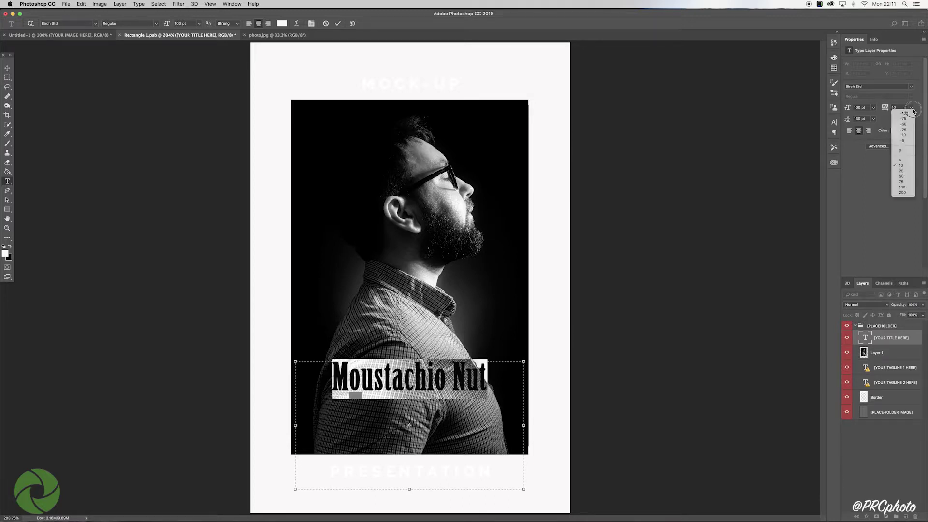
left_click(902, 183)
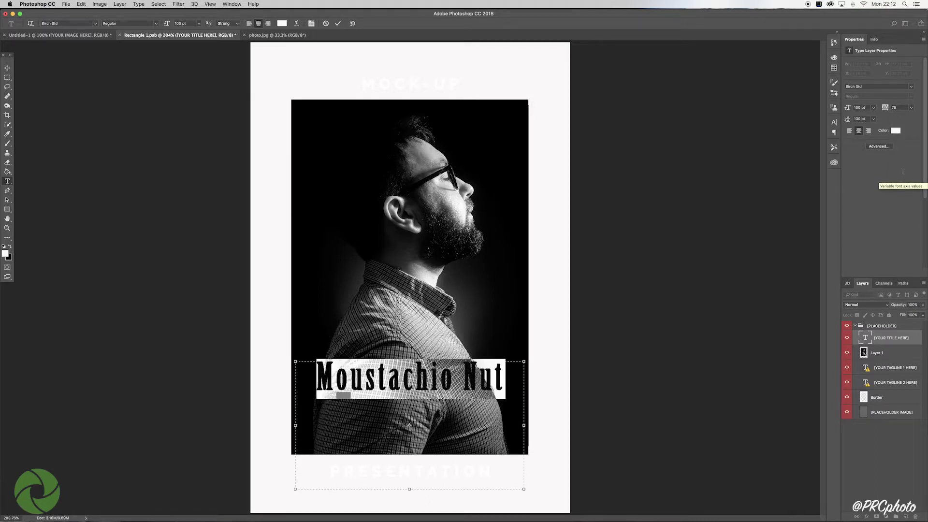
left_click(912, 108)
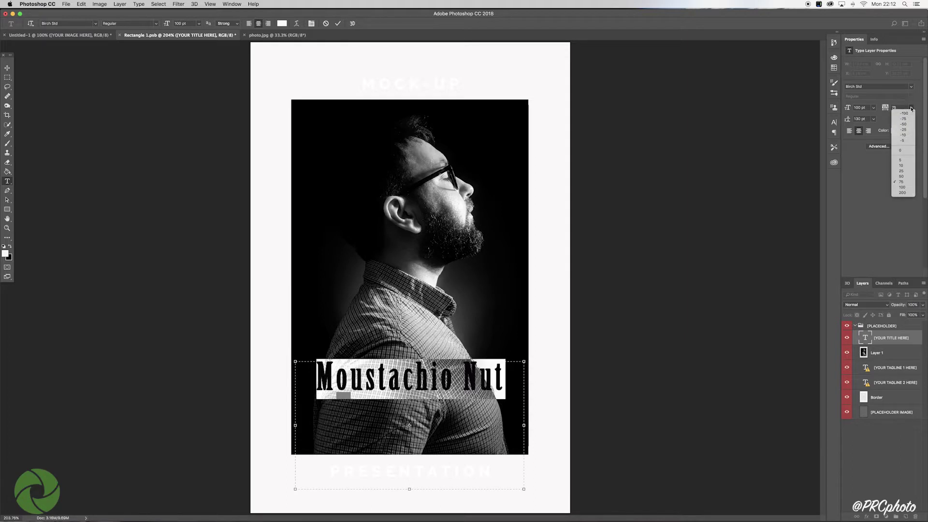
left_click(902, 188)
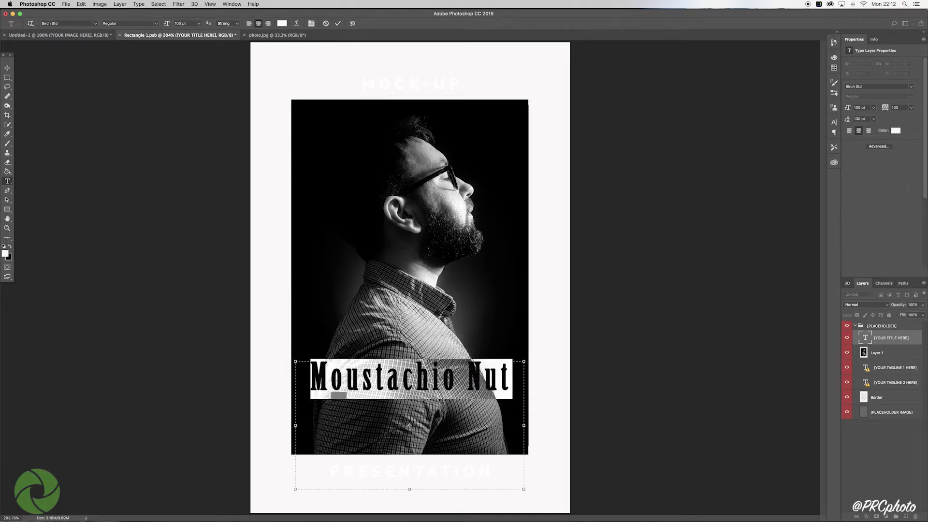
key("Right")
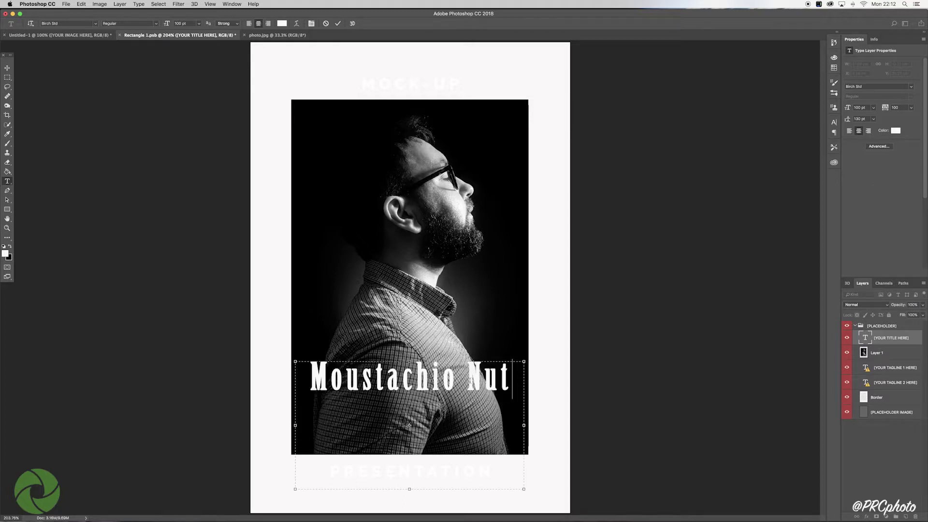
key("super+Return")
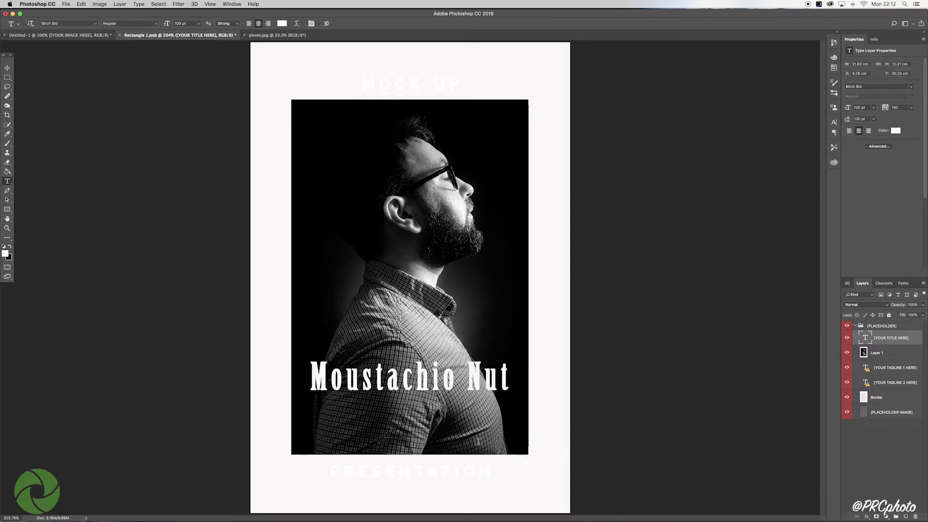
Drag the YOUR TAGLINE 2 HERE and YOUR TAGLINE 1 HERE layers above Layer 1
key("v")
left_click_drag(895, 382, 902, 360)
left_click(898, 383)
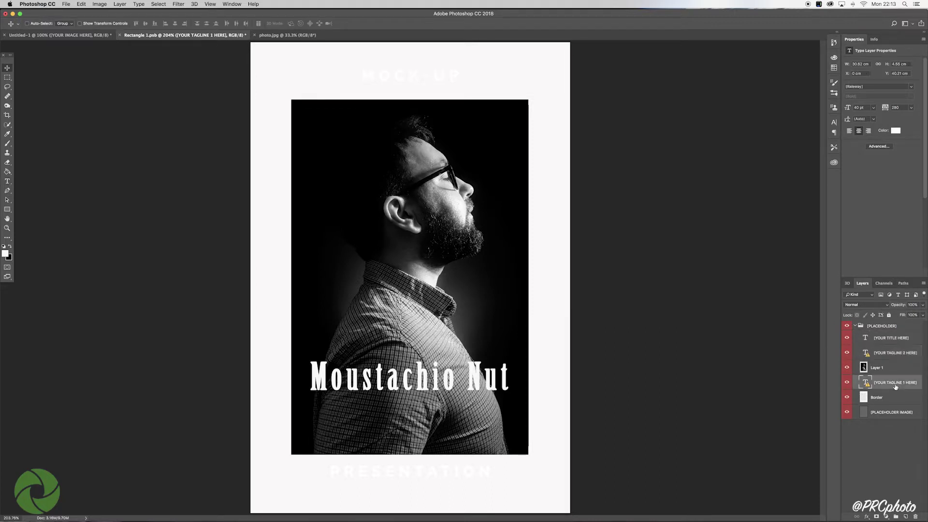
left_click_drag(435, 475, 438, 425)
left_click_drag(905, 383, 898, 365)
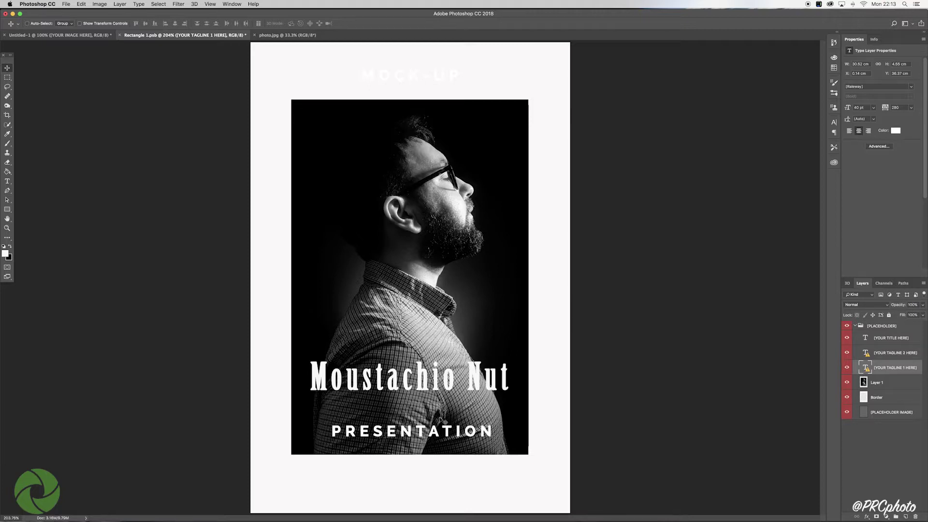
left_click(7, 181)
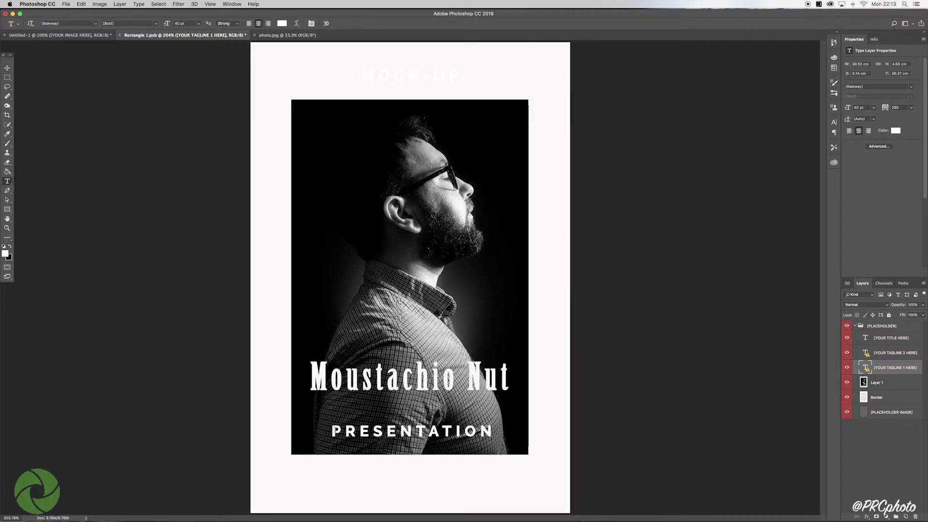
Replace PRESENTATION with 'Prostate Cancer Reseach Centre' and narrow the box so it wraps
left_click(335, 432)
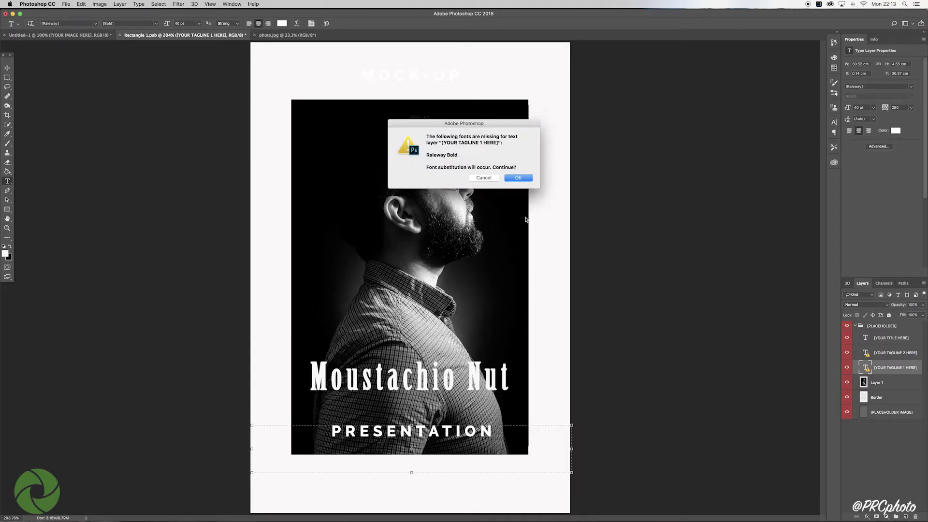
left_click(518, 178)
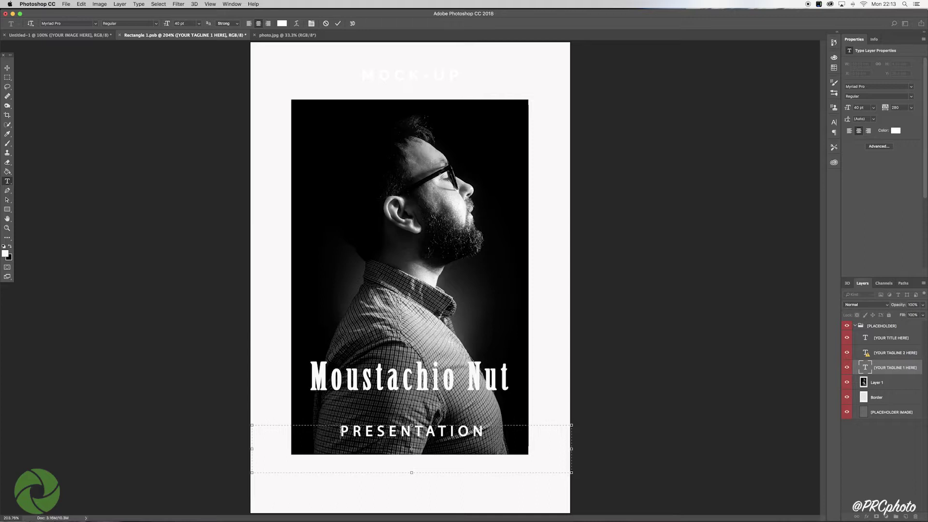
left_click_drag(340, 433, 488, 435)
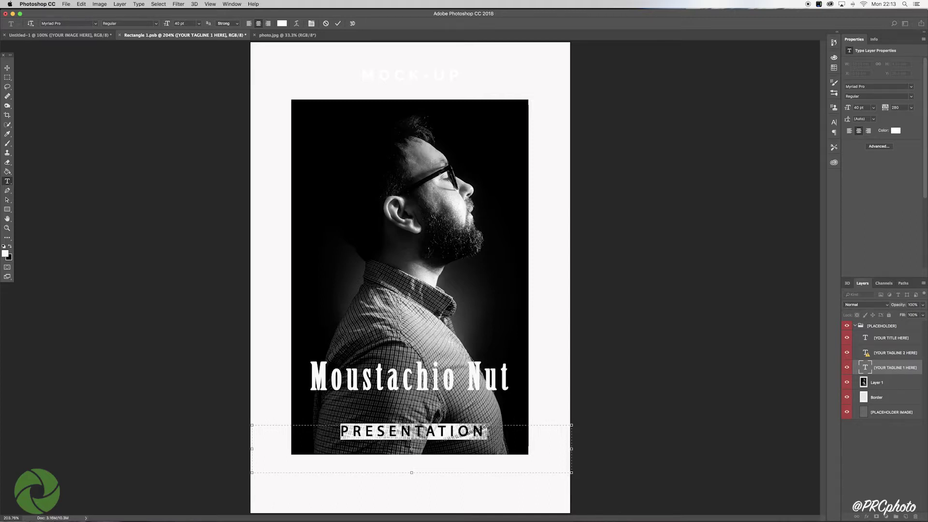
type("Prostate")
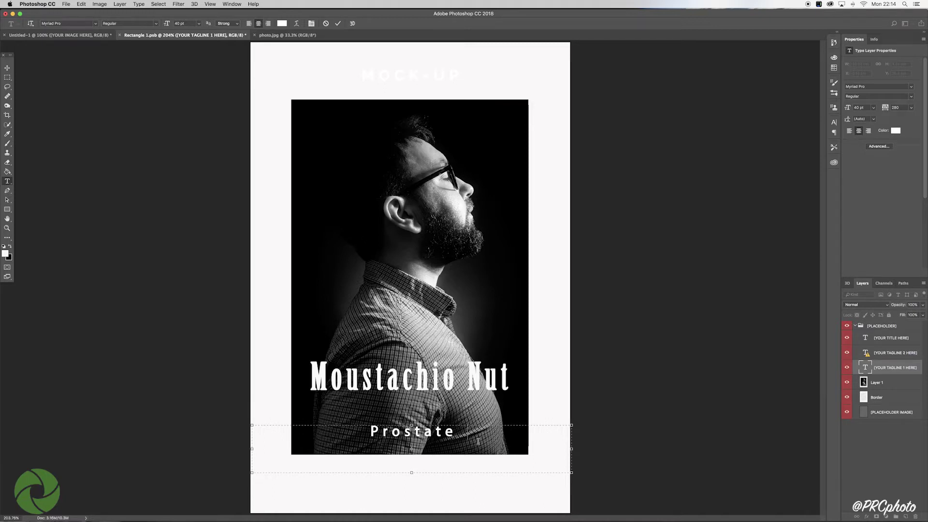
type(" Cancer Rese")
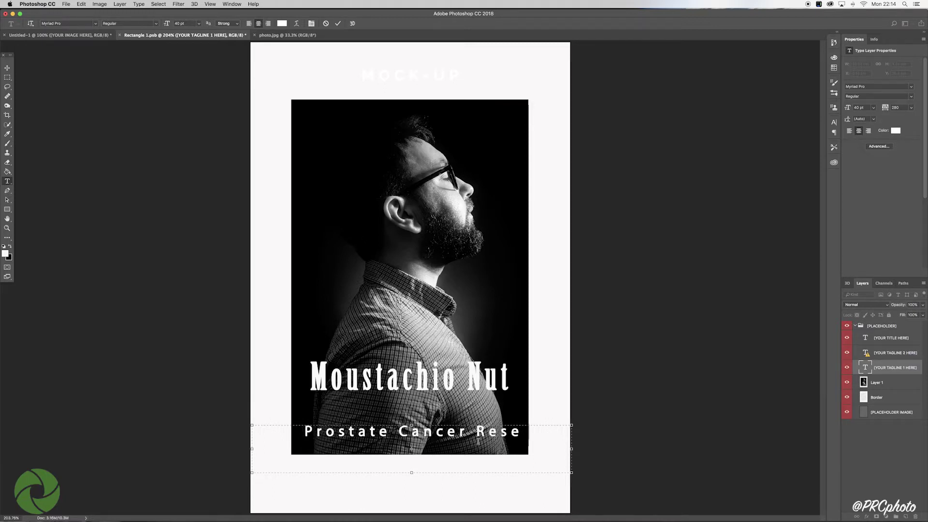
type("ach Centre")
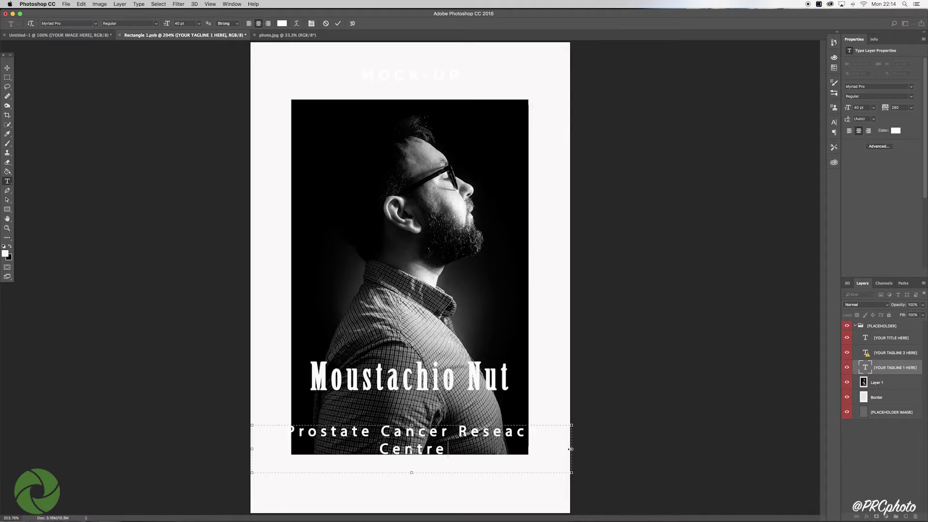
left_click_drag(571, 449, 544, 449)
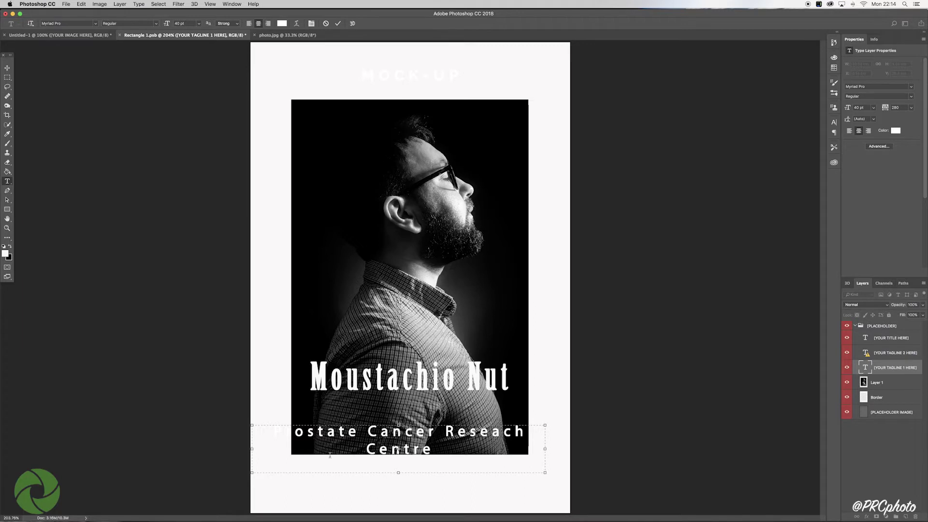
left_click_drag(252, 449, 463, 451)
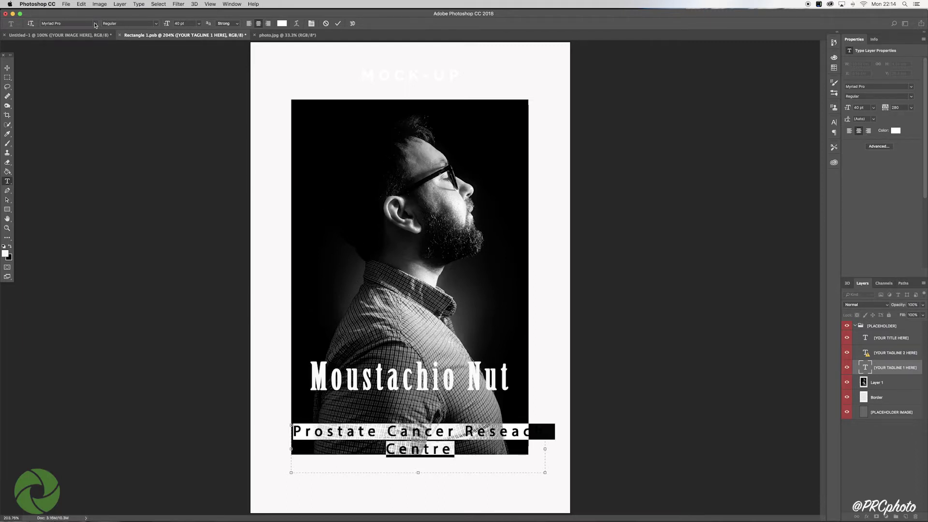
Set the tagline in Adobe Caslon Pro at 24 pt, centre-aligned, and commit it
left_click(96, 25)
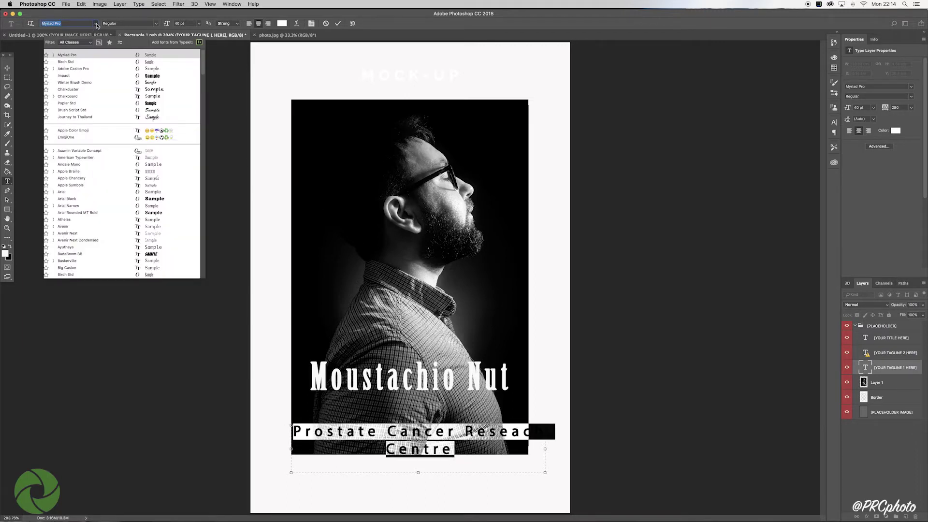
left_click(73, 68)
left_click(199, 24)
left_click(186, 100)
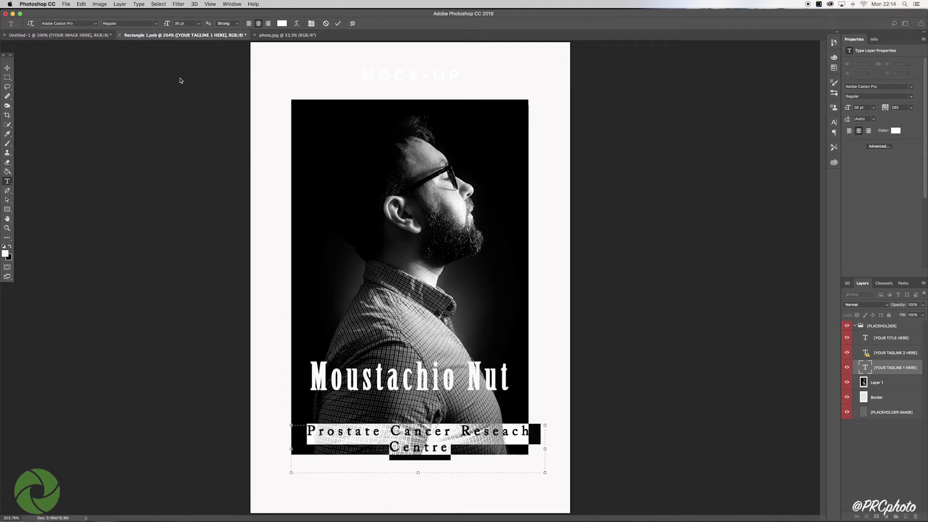
key("super+shift+l")
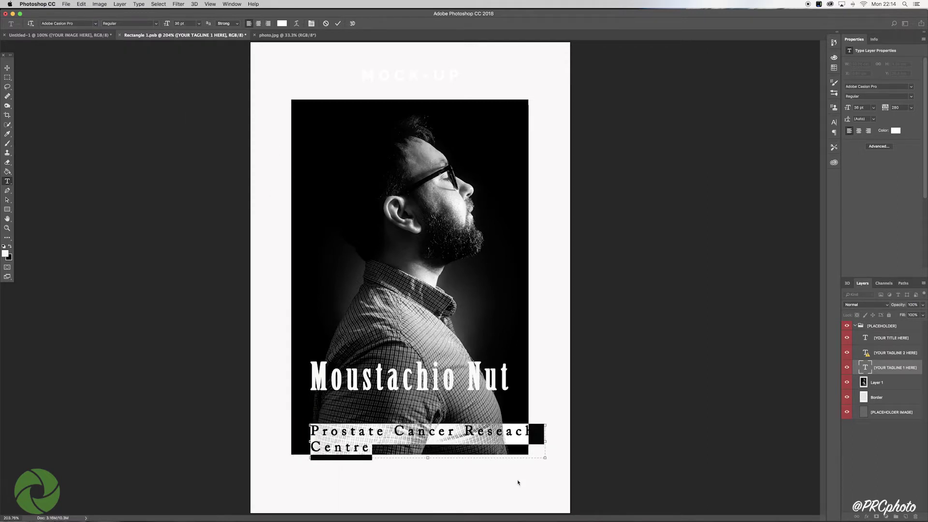
left_click(199, 24)
left_click(185, 92)
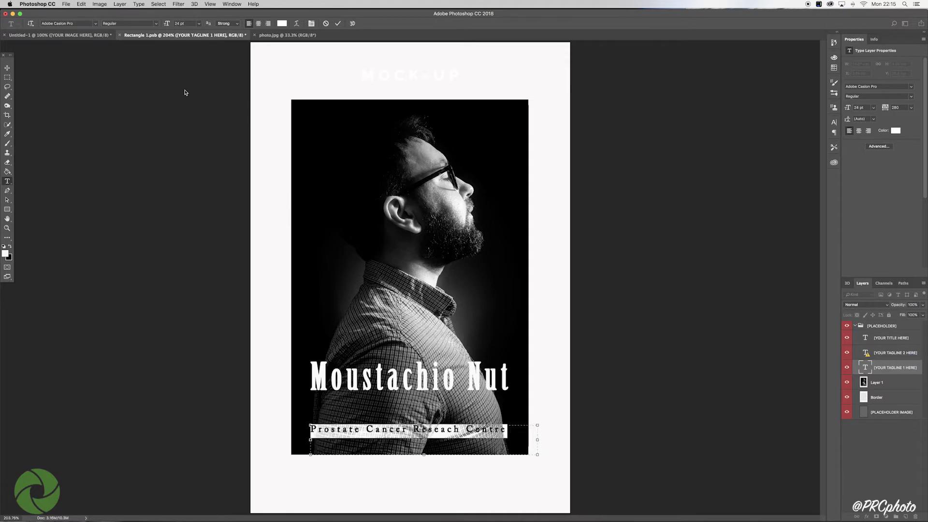
key("super+shift+c")
key("super+Return")
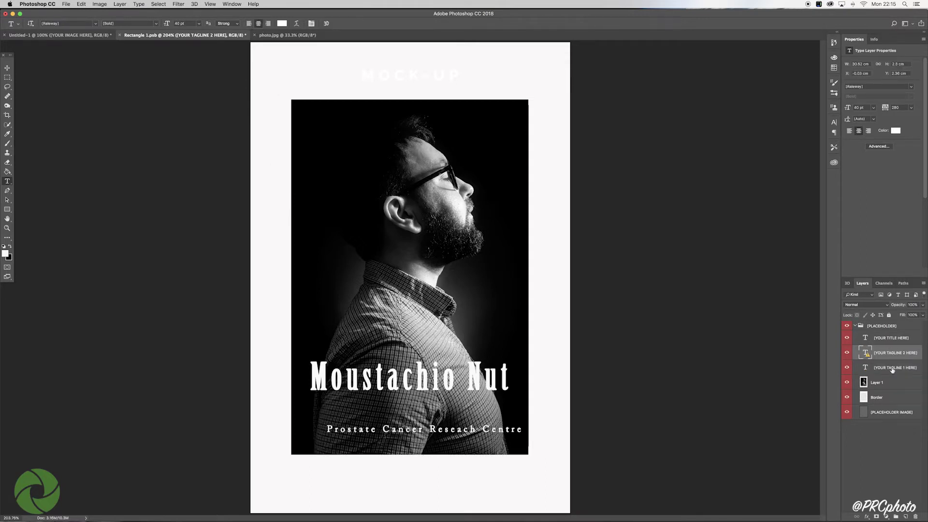
Shift the tagline slightly left and lower the title to sit just above it
key("v")
left_click_drag(426, 430, 414, 430)
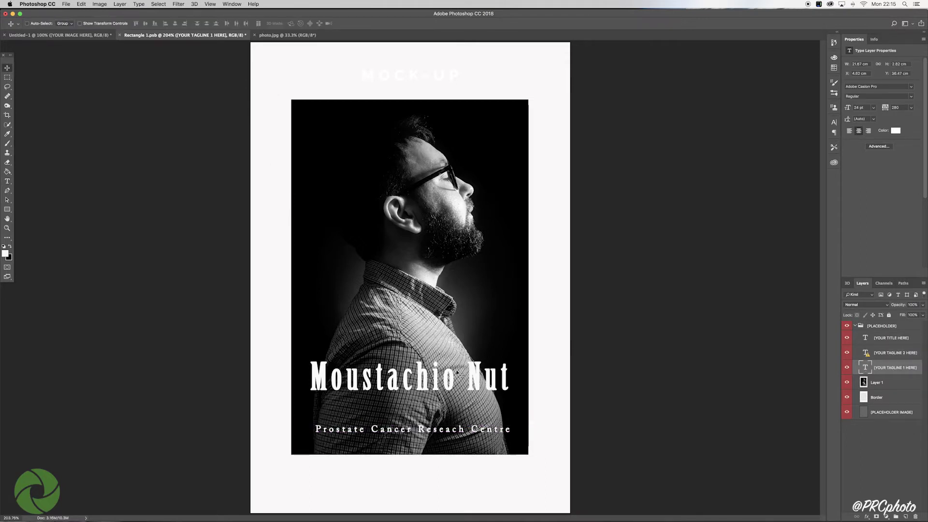
left_click(898, 338)
left_click_drag(406, 379, 406, 407)
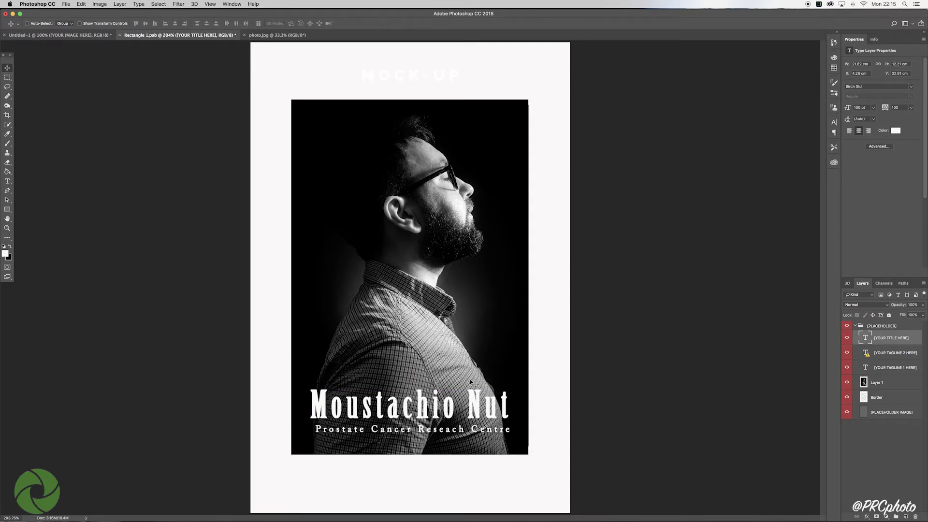
left_click(896, 367)
key("Left")
key("Left")
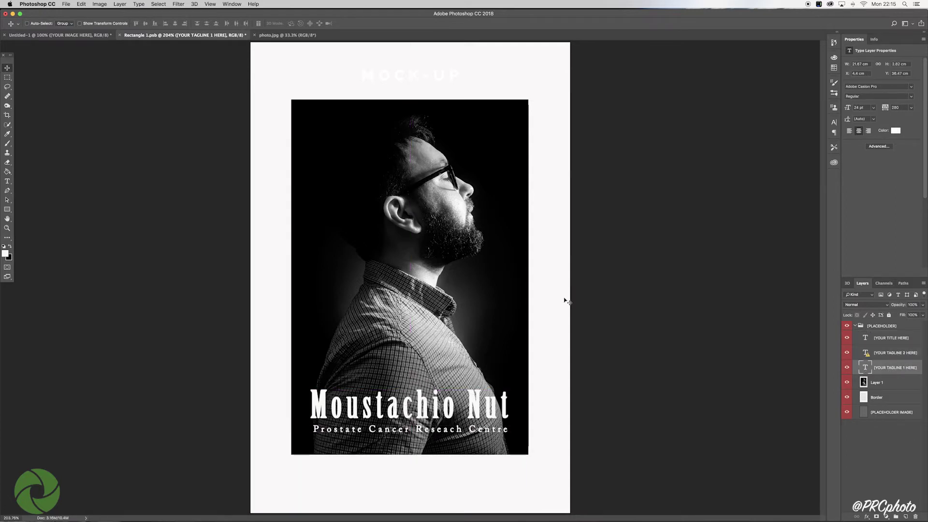
Replace the MOCK-UP heading text in the top border with the #MNUT18 hashtag
key("alt+bracketright")
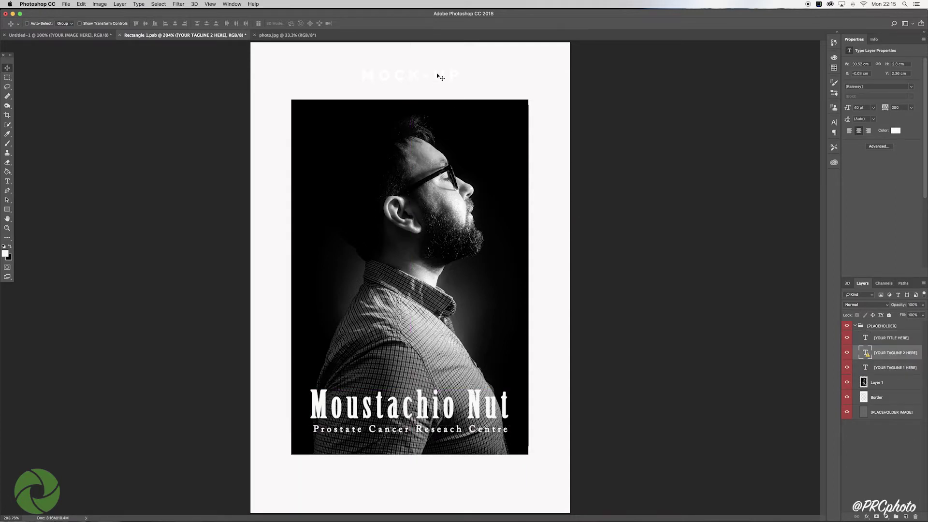
key("t")
left_click(411, 77)
key("ctrl+a")
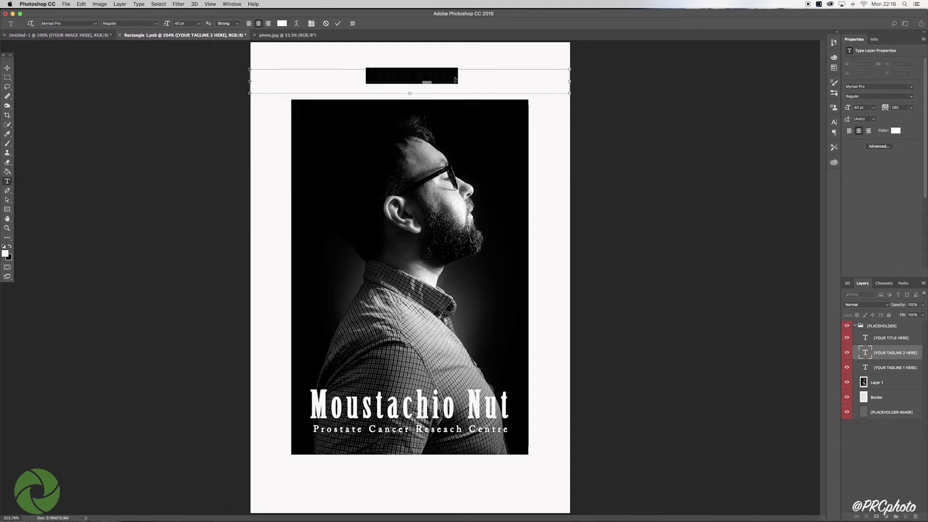
type("PRC")
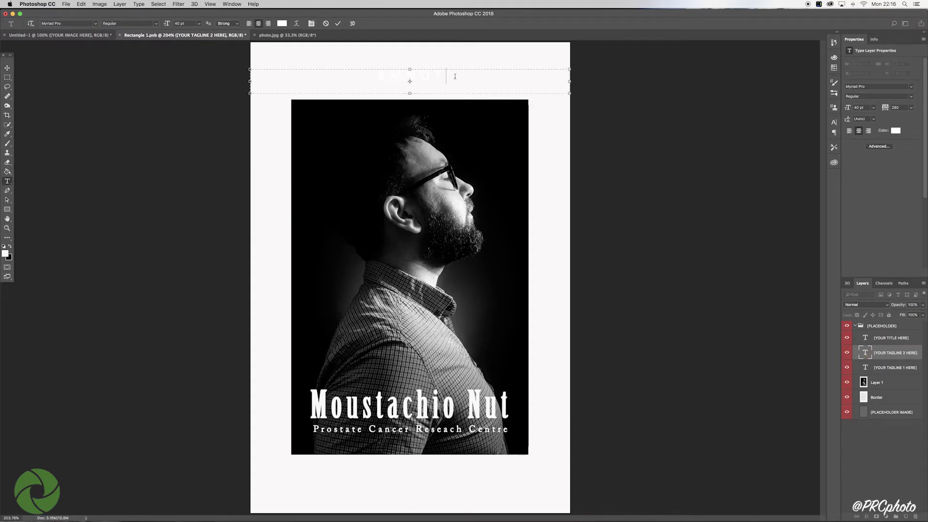
left_click_drag(455, 76, 358, 76)
Make the #MNUT18 hashtag black in the Impact font and commit the text
left_click(282, 23)
left_click(603, 252)
left_click(763, 154)
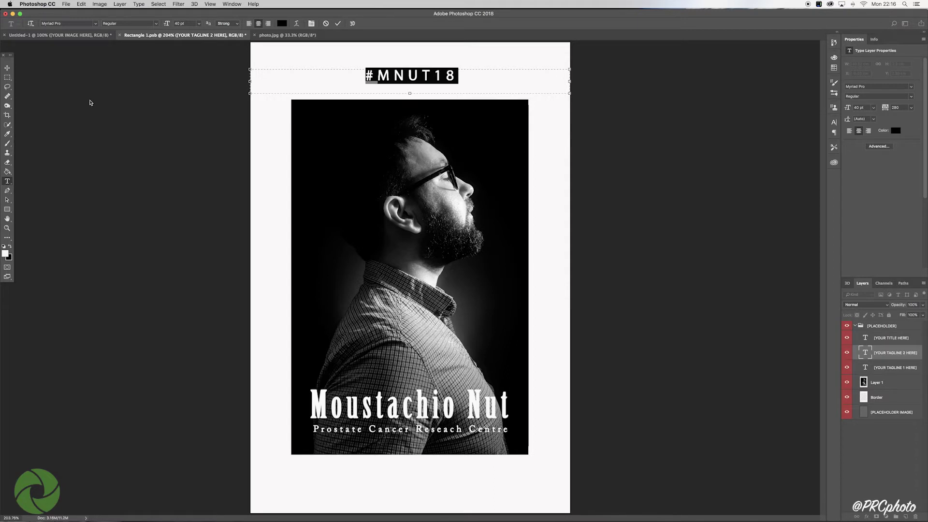
left_click(96, 23)
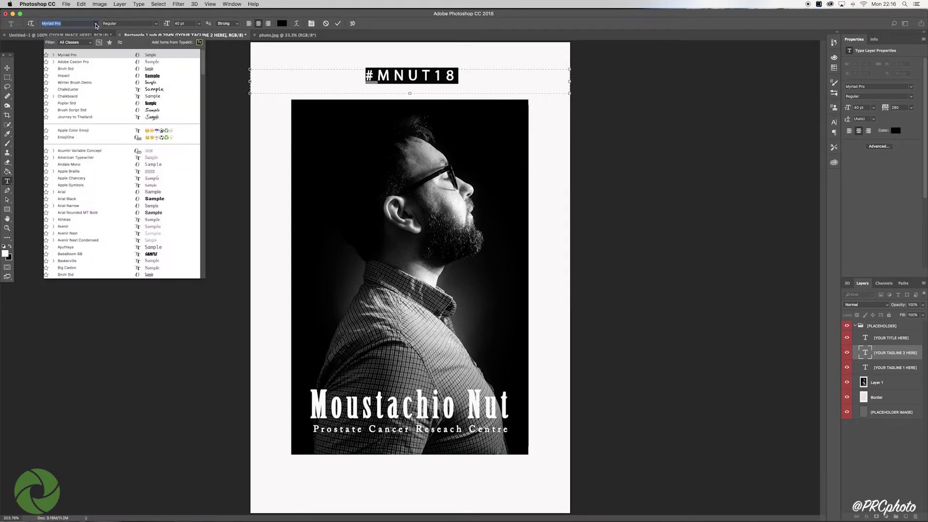
left_click(64, 76)
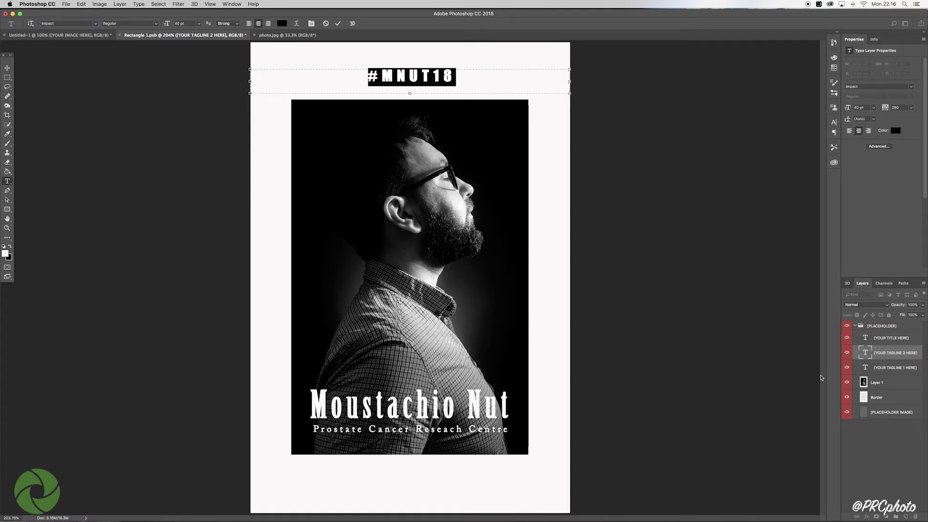
key("super+Return")
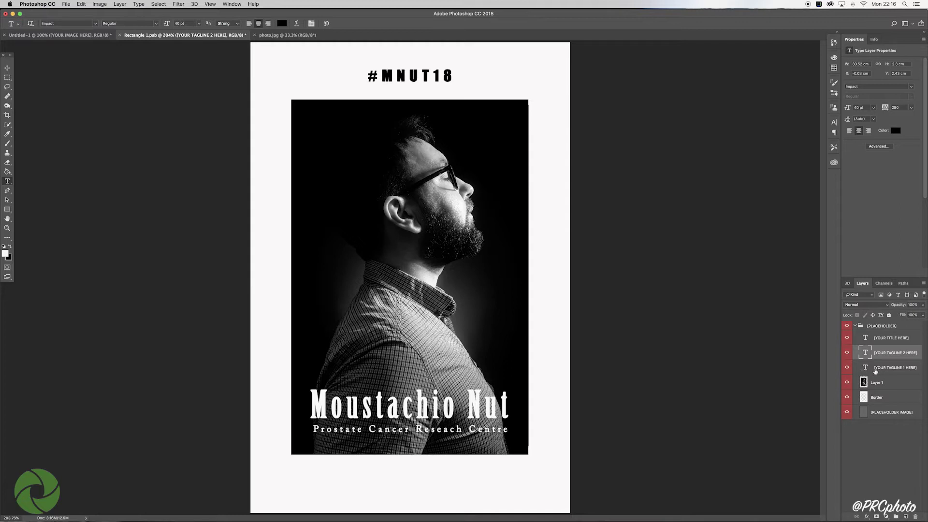
Nudge the #MNUT18 hashtag about 29 px to the left
left_click(897, 369)
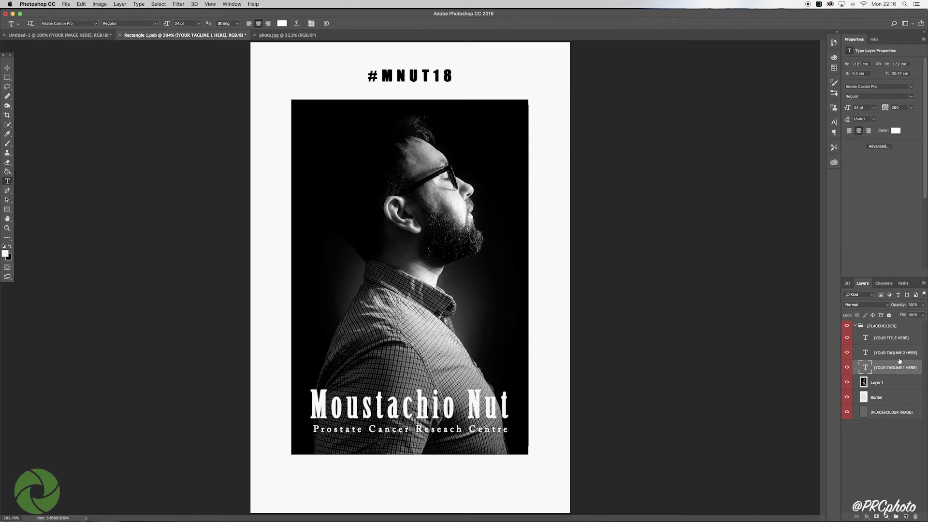
left_click(896, 359)
left_click(7, 68)
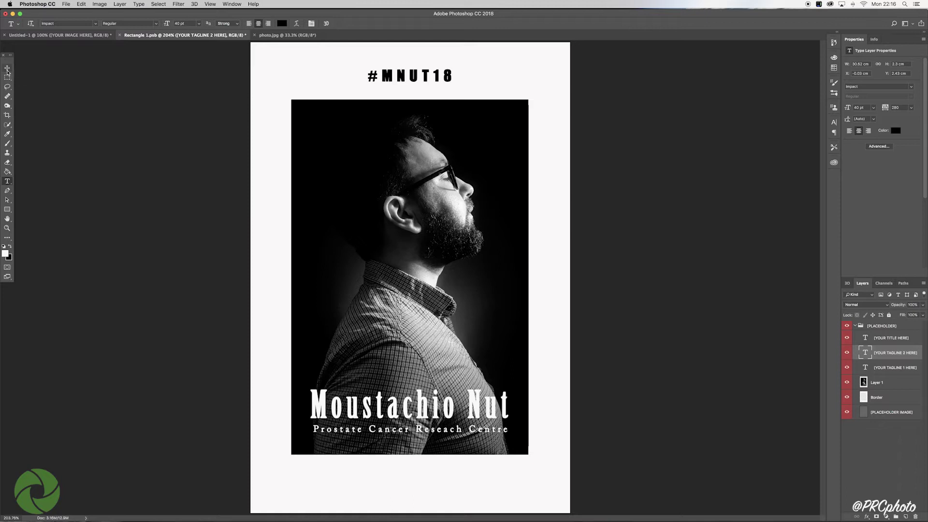
left_click(846, 352)
left_click(846, 352)
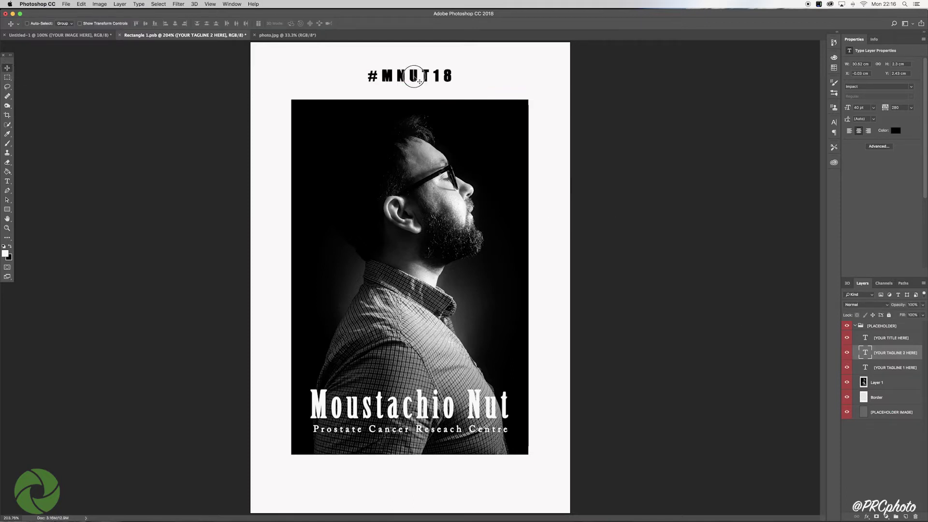
mouse_move(419, 79)
left_mouse_down()
mouse_move(405, 78)
mouse_move(419, 79)
left_mouse_up()
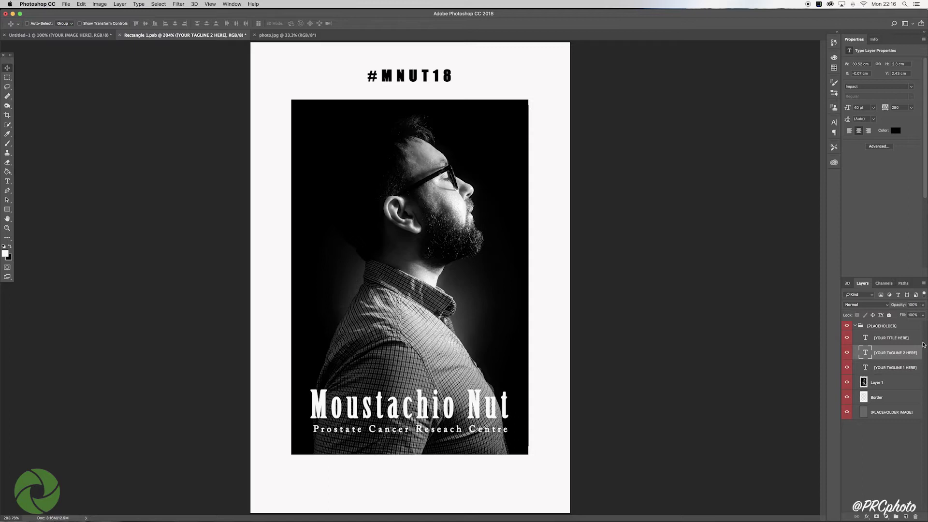
Align the title, hashtag and tagline layers on their horizontal centres
left_click(905, 338)
left_click(905, 368, "shift")
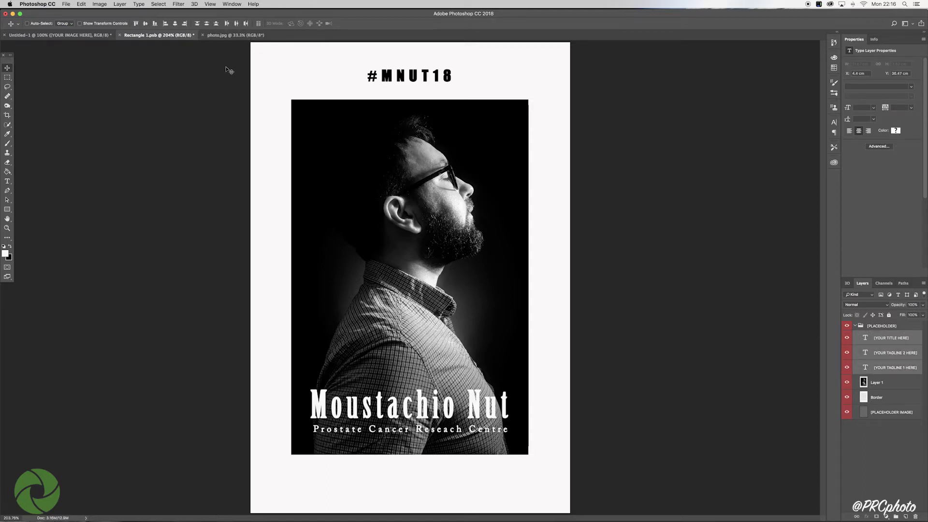
left_click(175, 24)
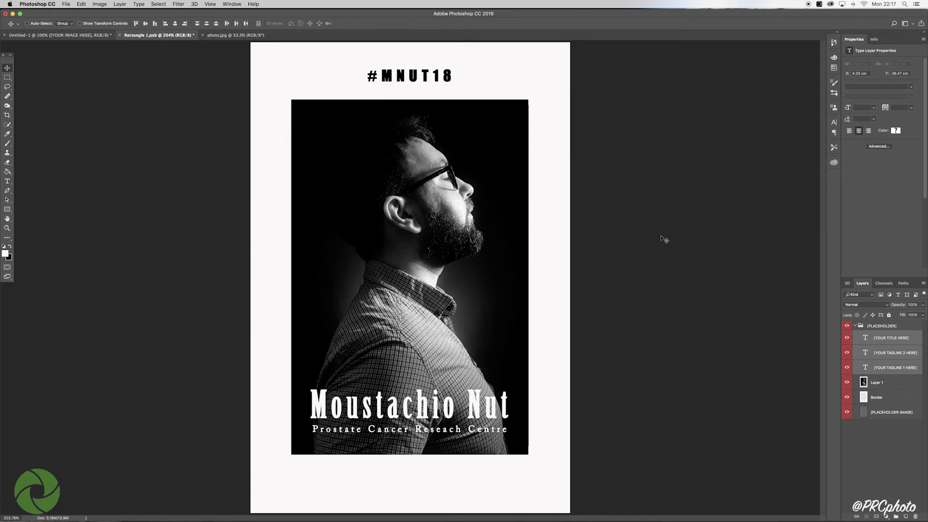
Save and close Rectangle 1.psb, then return to the Untitled-1 billboard mockup
left_click(120, 35)
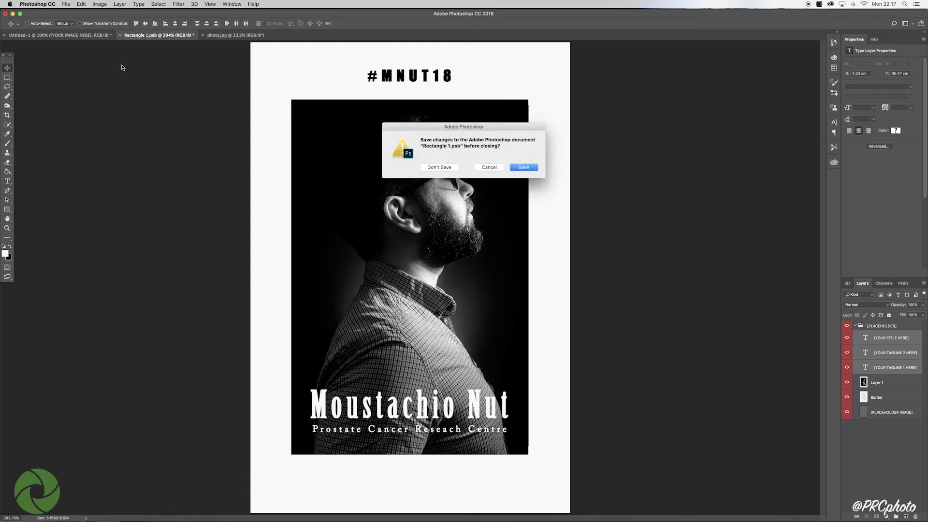
left_click(524, 168)
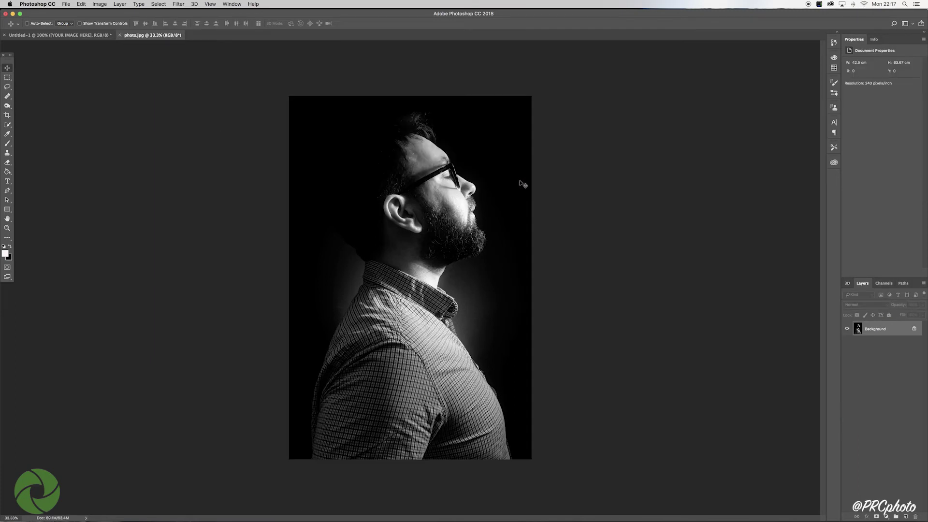
left_click(58, 35)
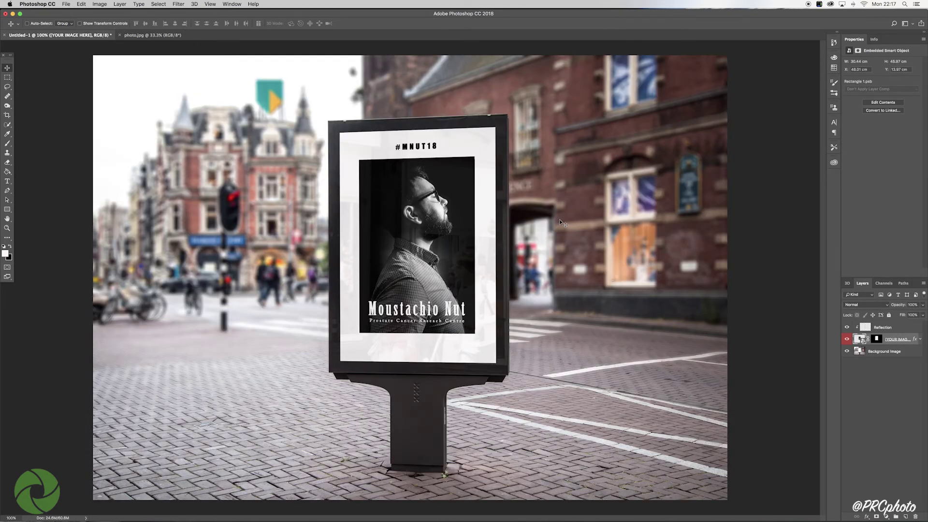